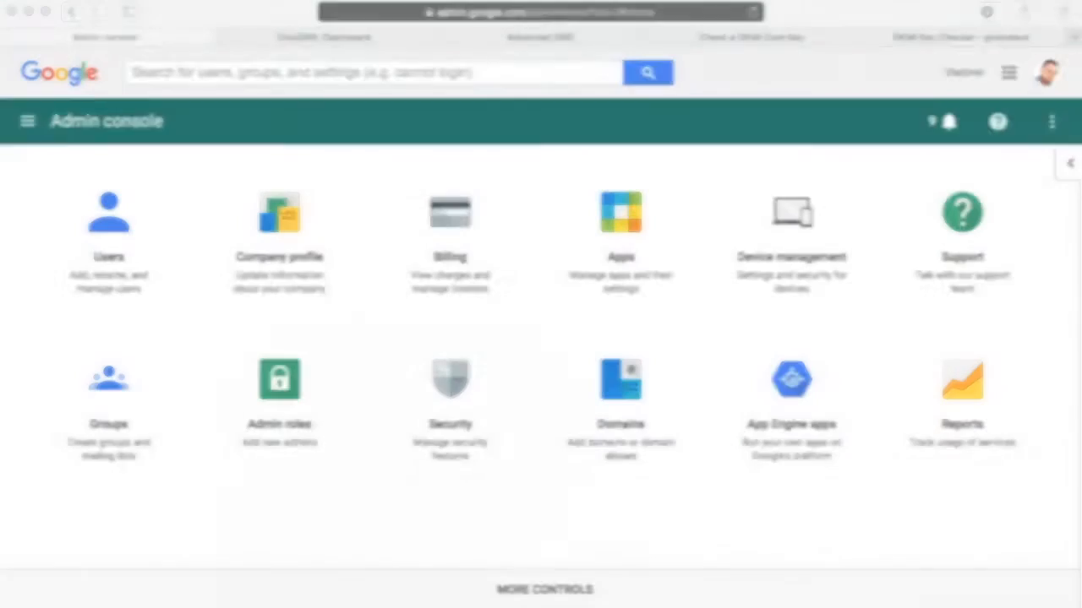
# Step: Open the Authenticate email (DKIM) section in the Gmail settings under Google Apps
pyautogui.click(296, 528)
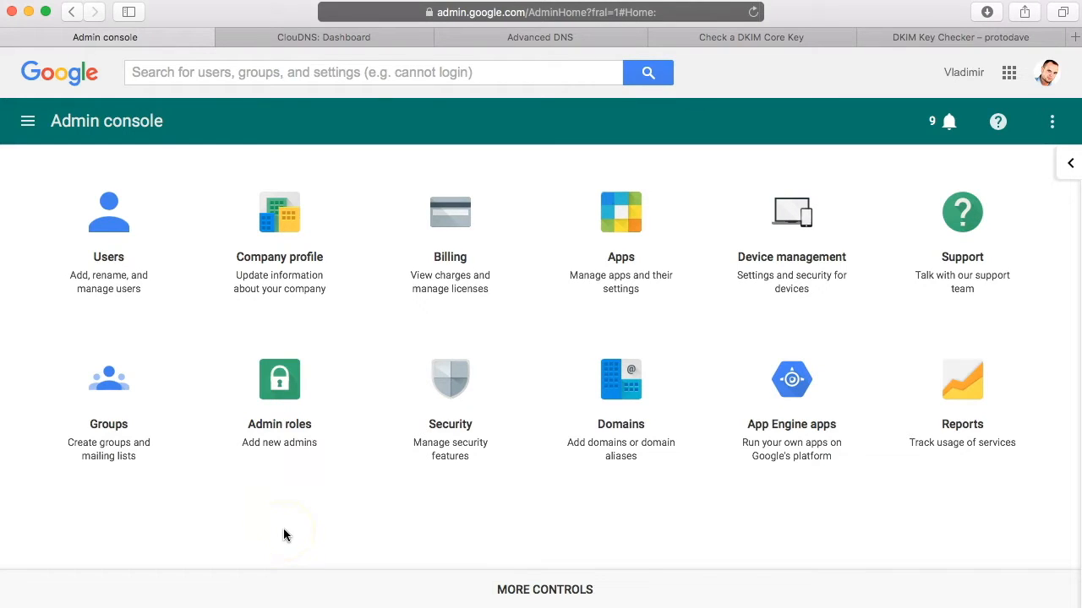
pyautogui.click(618, 241)
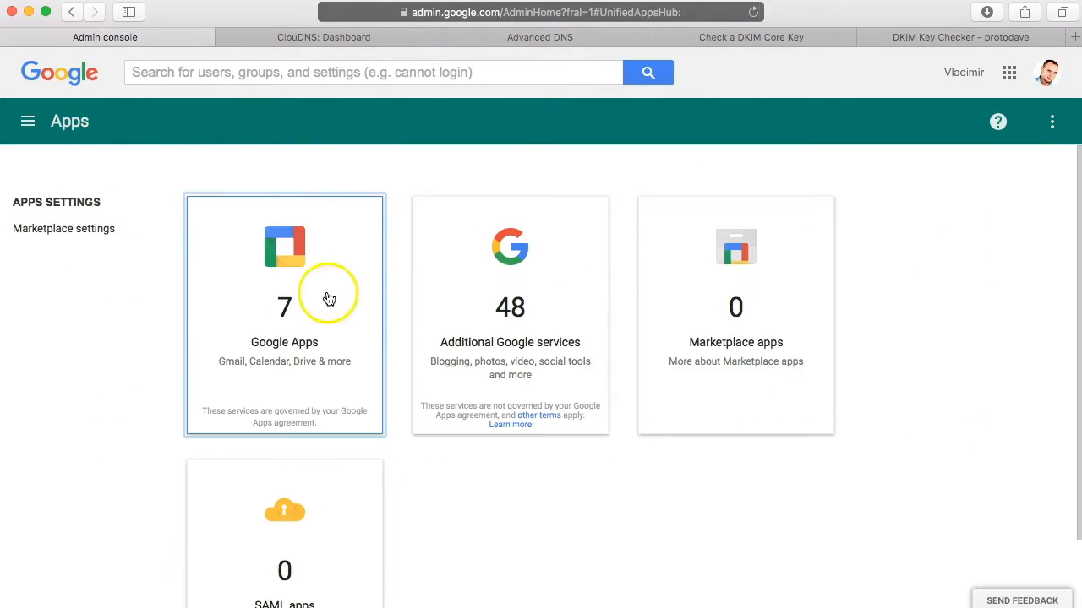
pyautogui.click(282, 288)
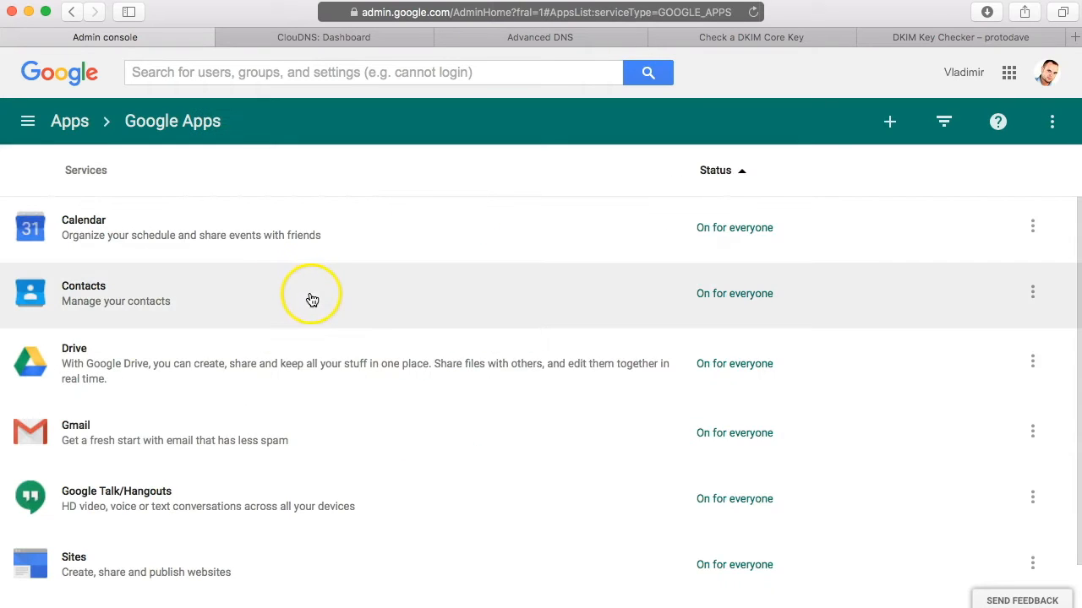
pyautogui.click(78, 444)
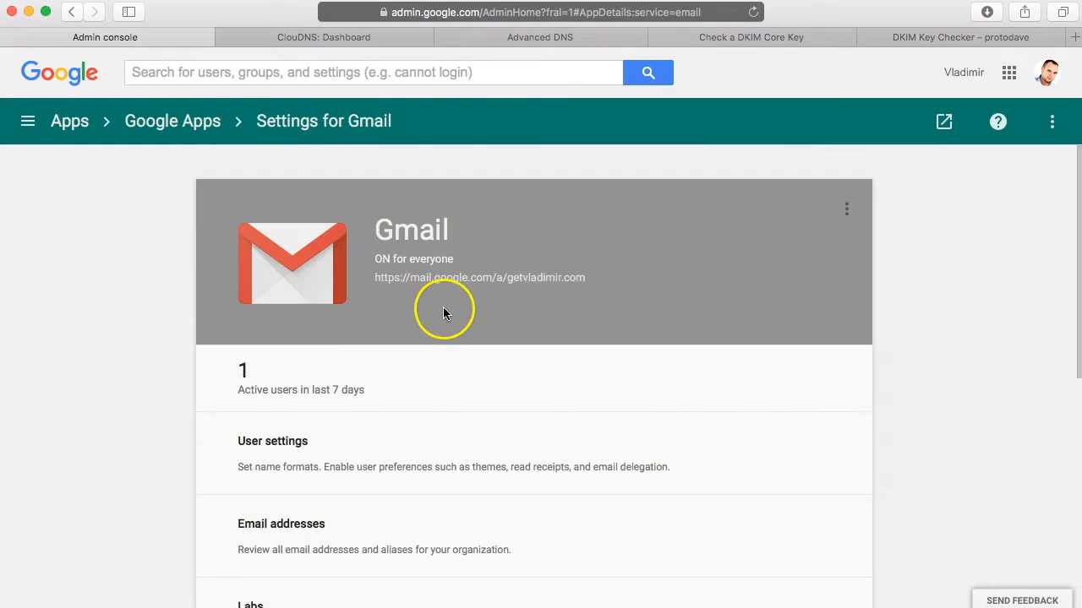
pyautogui.scroll(-3, 443, 311)
pyautogui.scroll(-6, 443, 314)
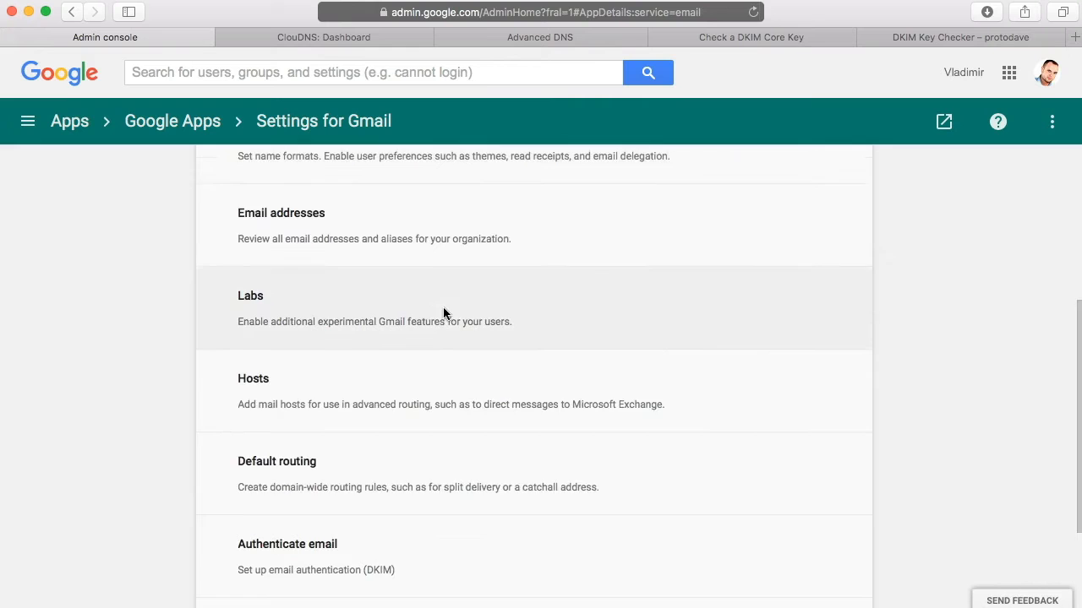
pyautogui.click(383, 396)
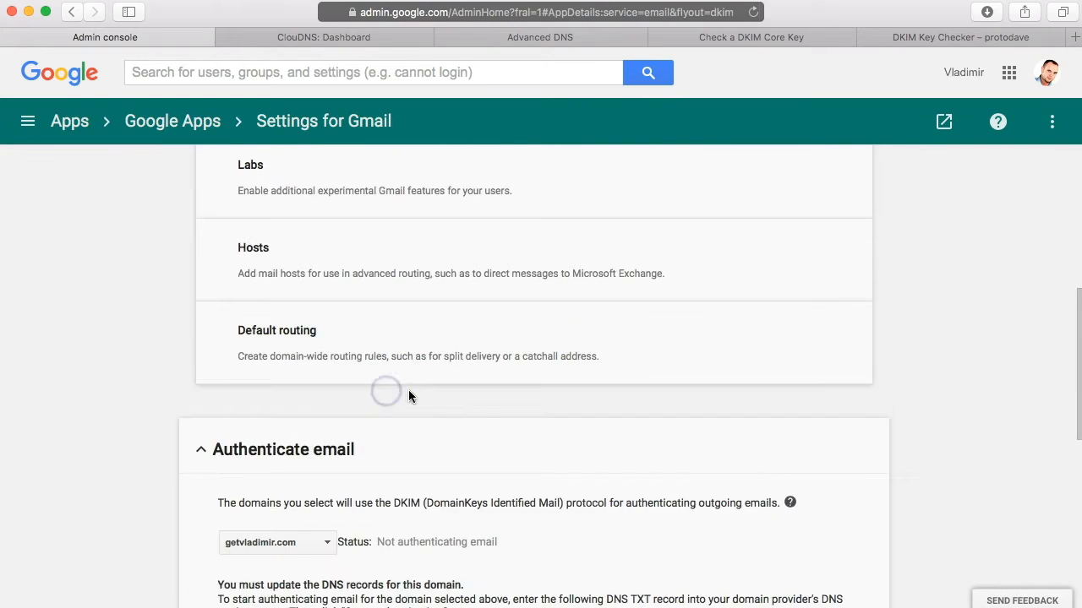
pyautogui.scroll(-3, 409, 396)
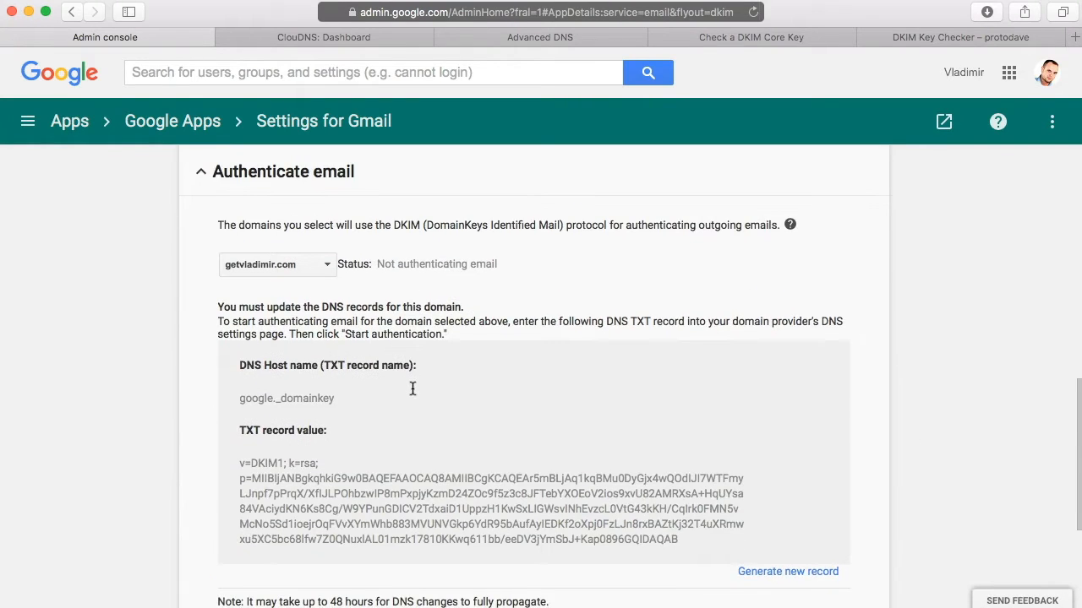
# Step: Generate a new DKIM record for getvladimir.com with the prefix selector google
pyautogui.click(320, 259)
pyautogui.click(320, 260)
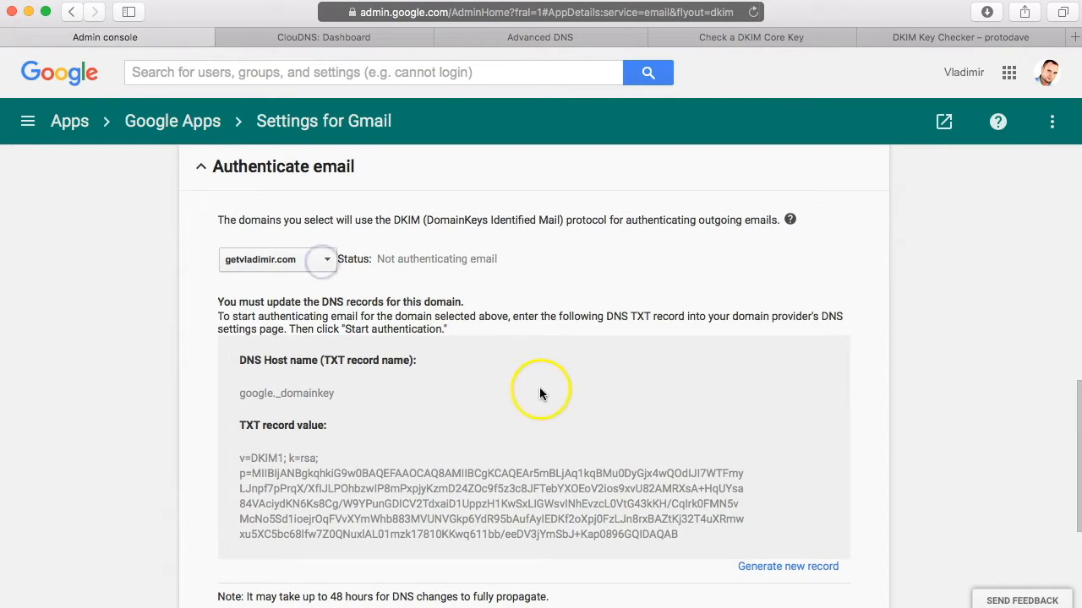
pyautogui.scroll(-1, 574, 401)
pyautogui.click(784, 546)
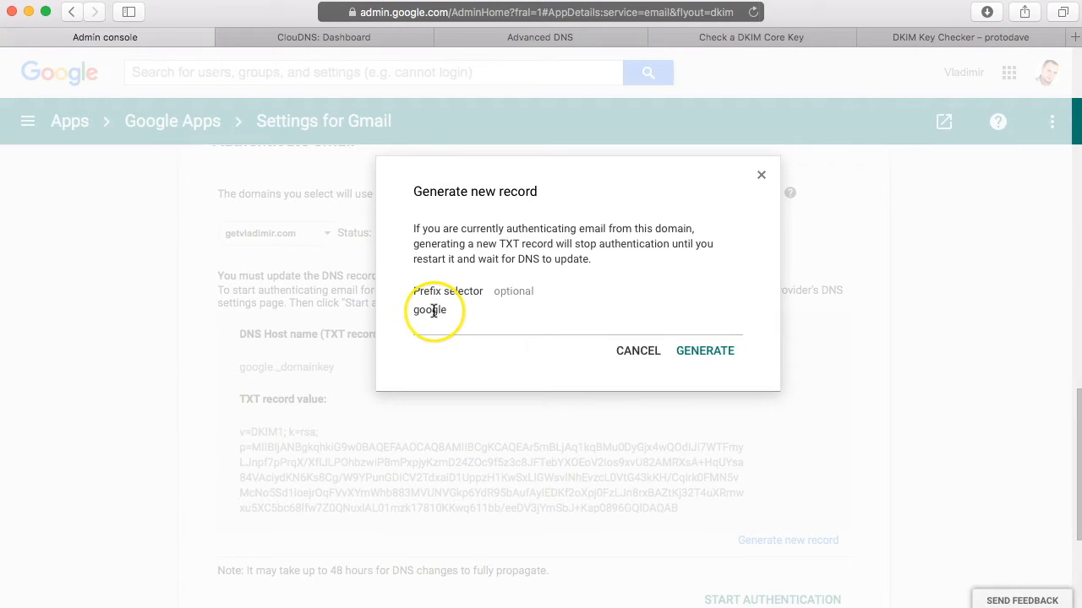
pyautogui.click(699, 353)
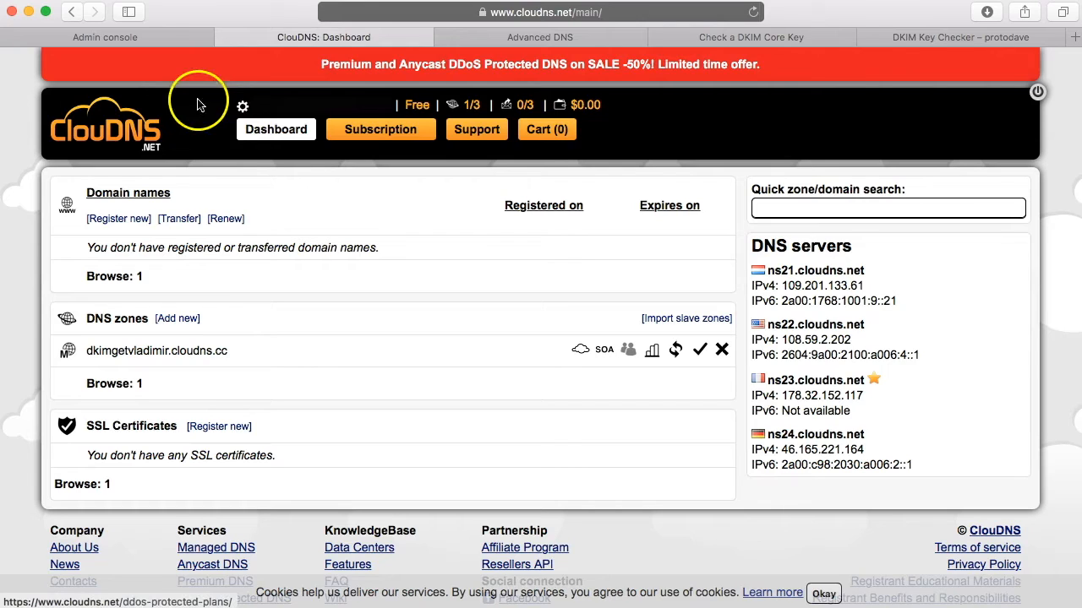
# Step: Switch to ClouDNS and register a free DNS zone named testdkim under cloudns.cc
pyautogui.click(160, 135)
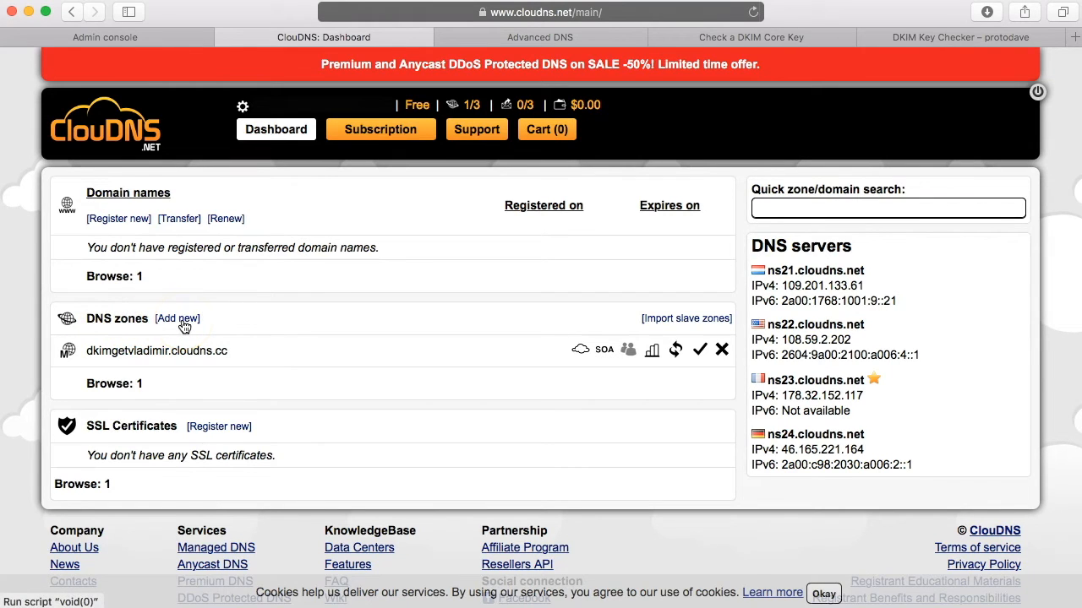
pyautogui.click(182, 325)
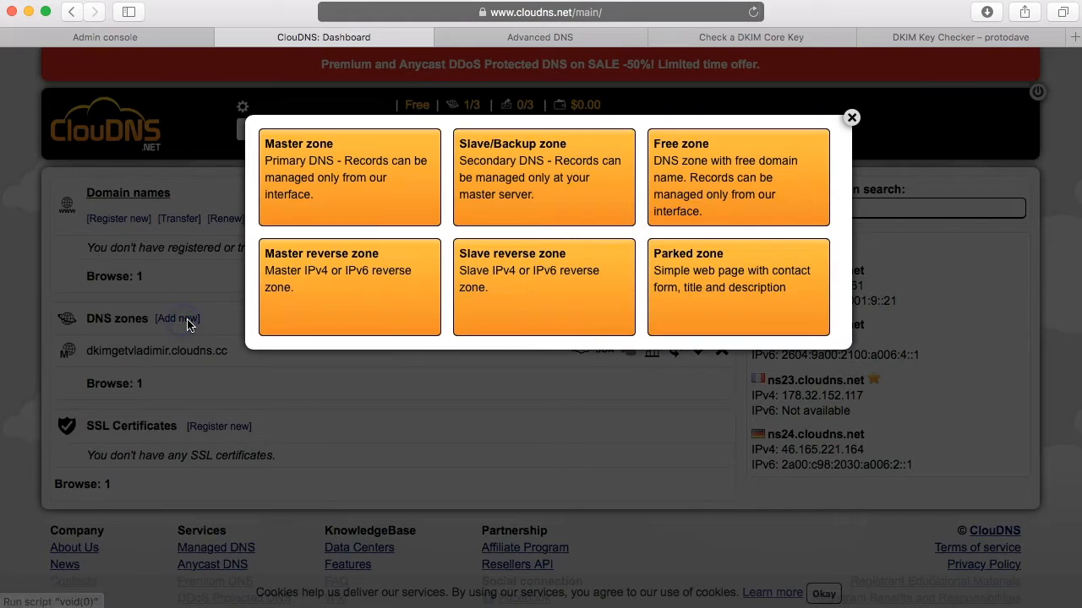
pyautogui.click(702, 177)
pyautogui.click(420, 164)
pyautogui.write('testdkim')
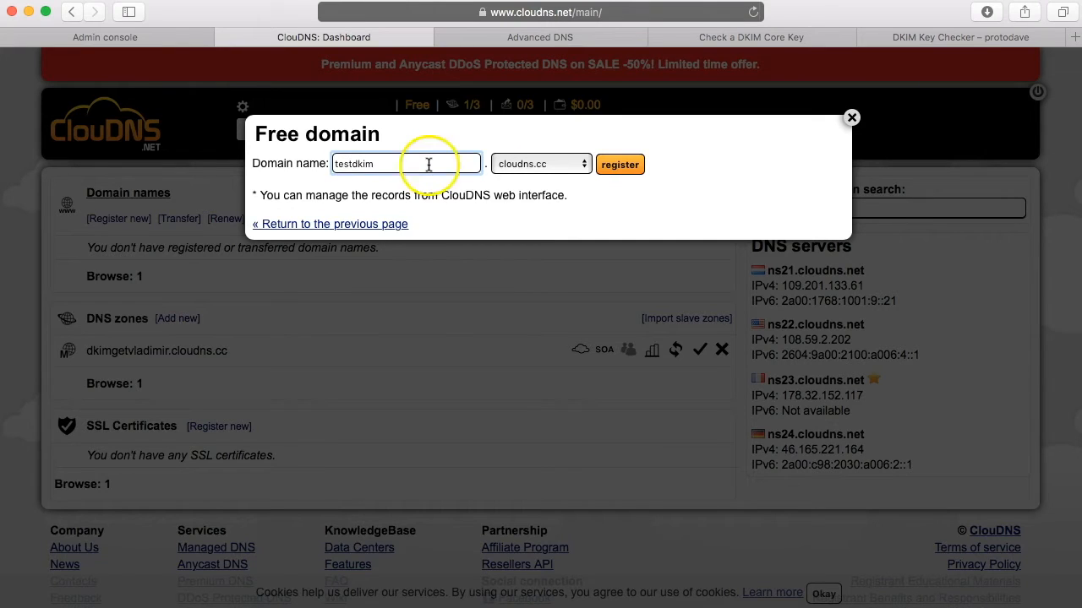
pyautogui.click(623, 173)
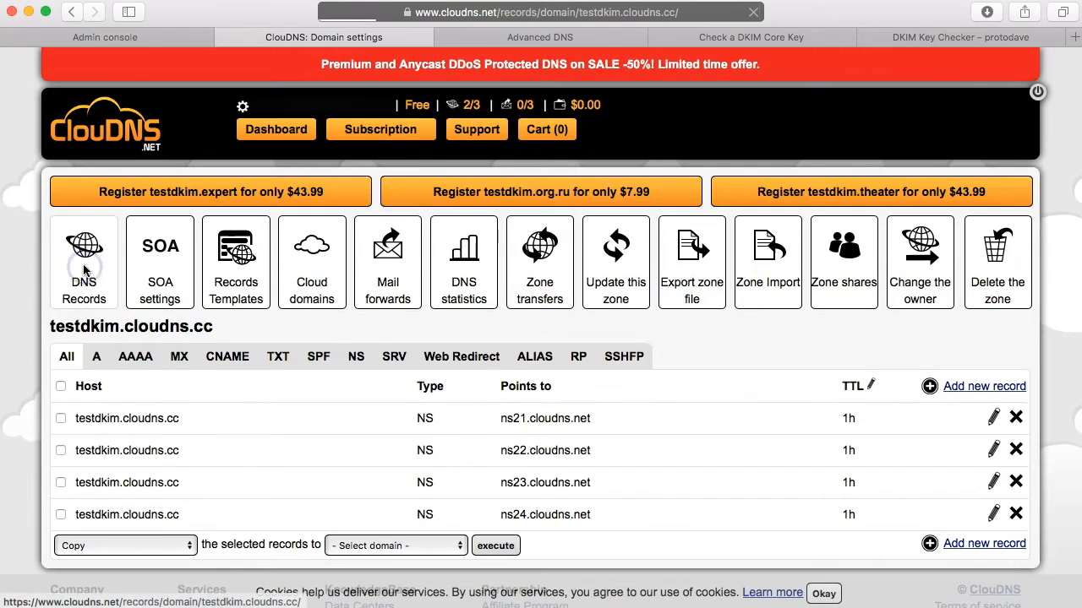
# Step: Start a new TXT record in the testdkim.cloudns.cc zone with the host google._domainkey copied from the Google Admin console
pyautogui.click(279, 358)
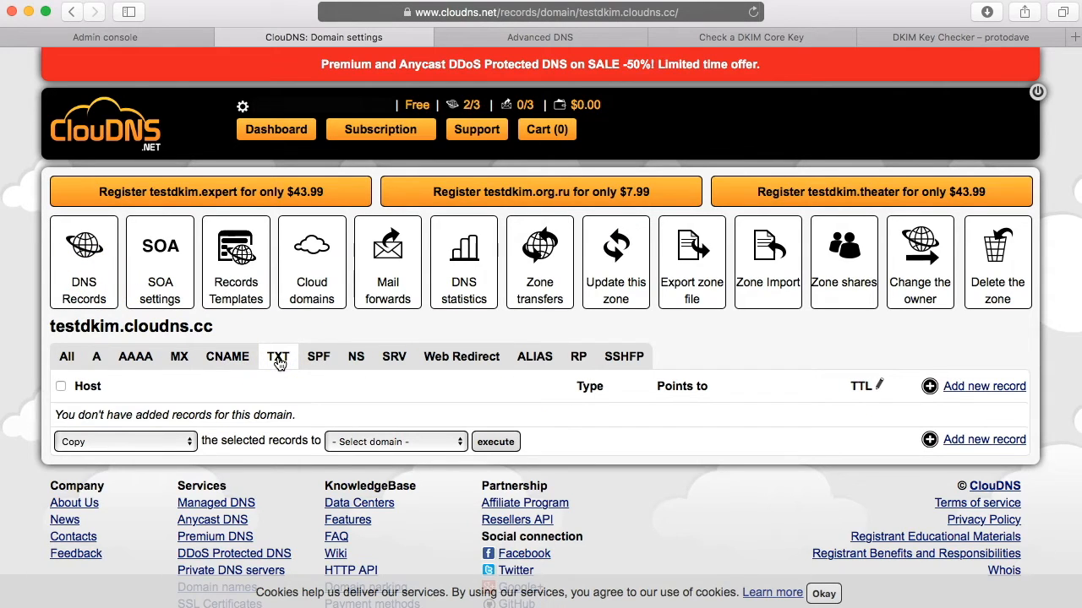
pyautogui.click(123, 38)
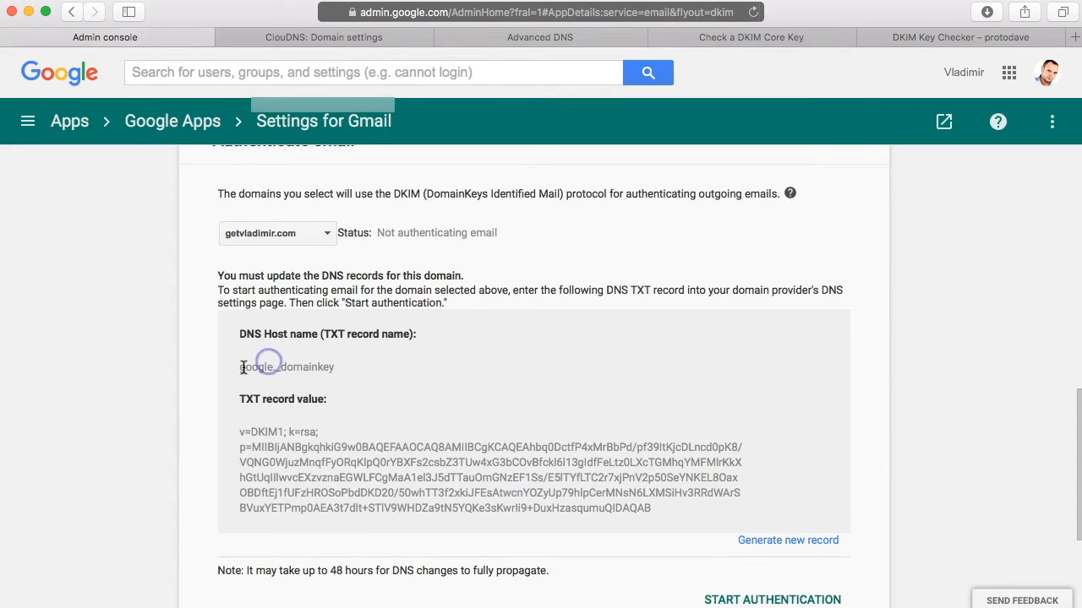
pyautogui.moveTo(240, 368); pyautogui.dragTo(341, 369)
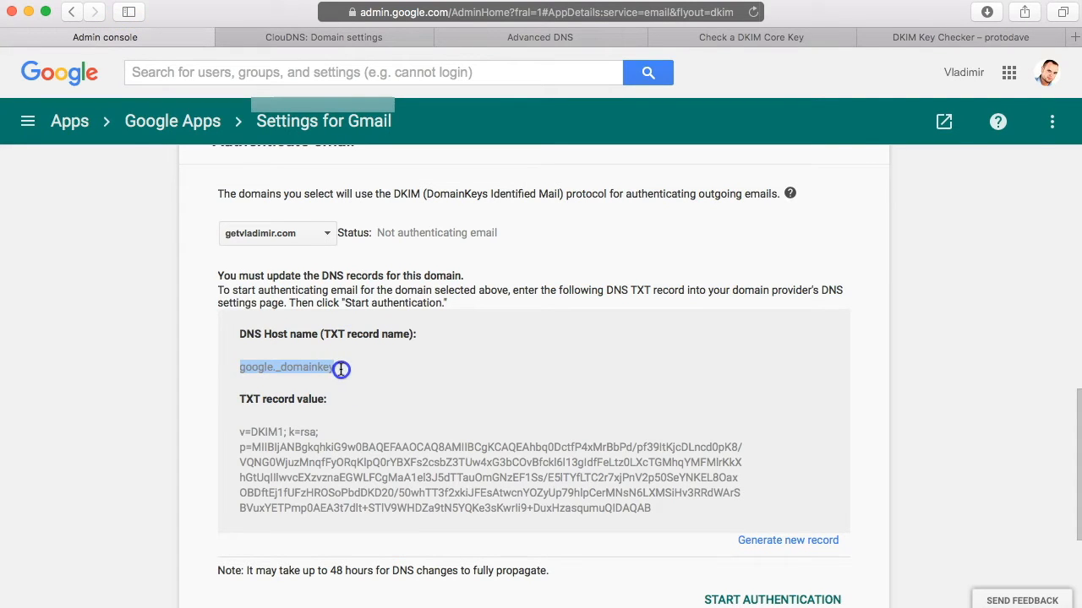
pyautogui.click(316, 37)
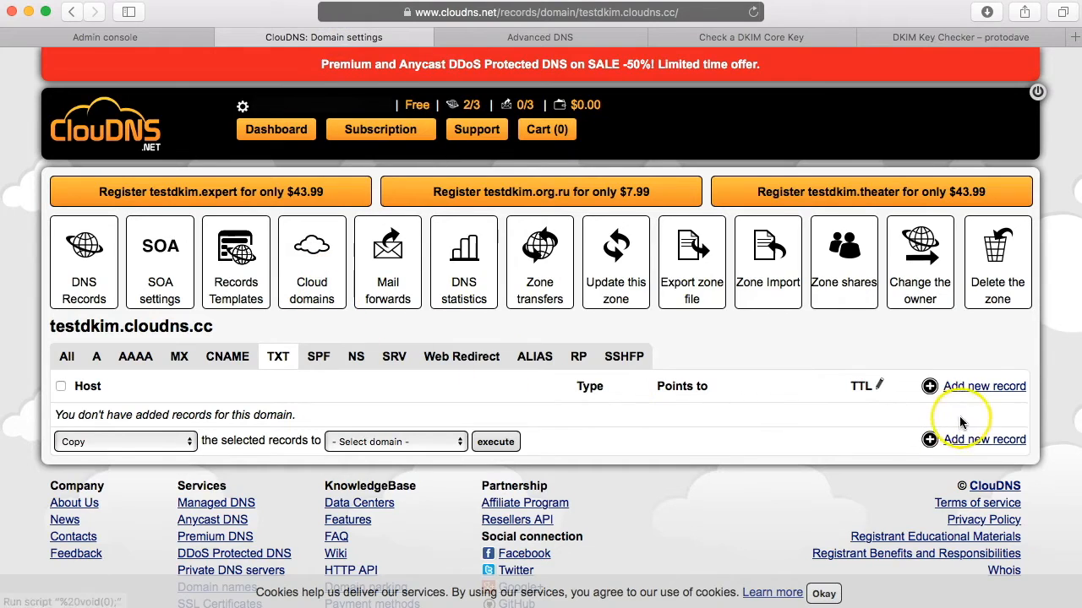
pyautogui.click(970, 386)
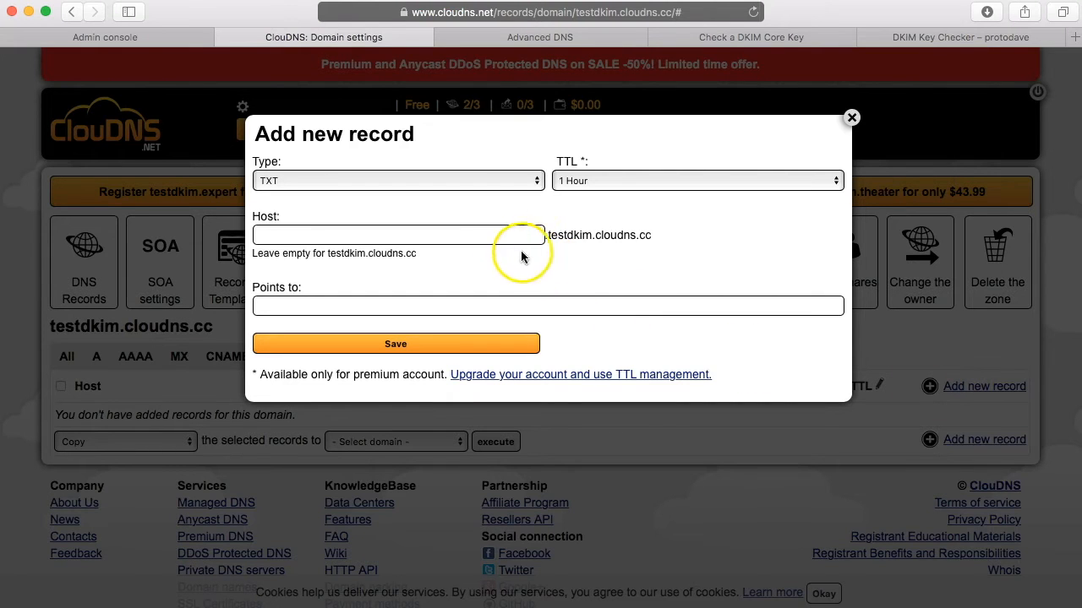
pyautogui.click(469, 240)
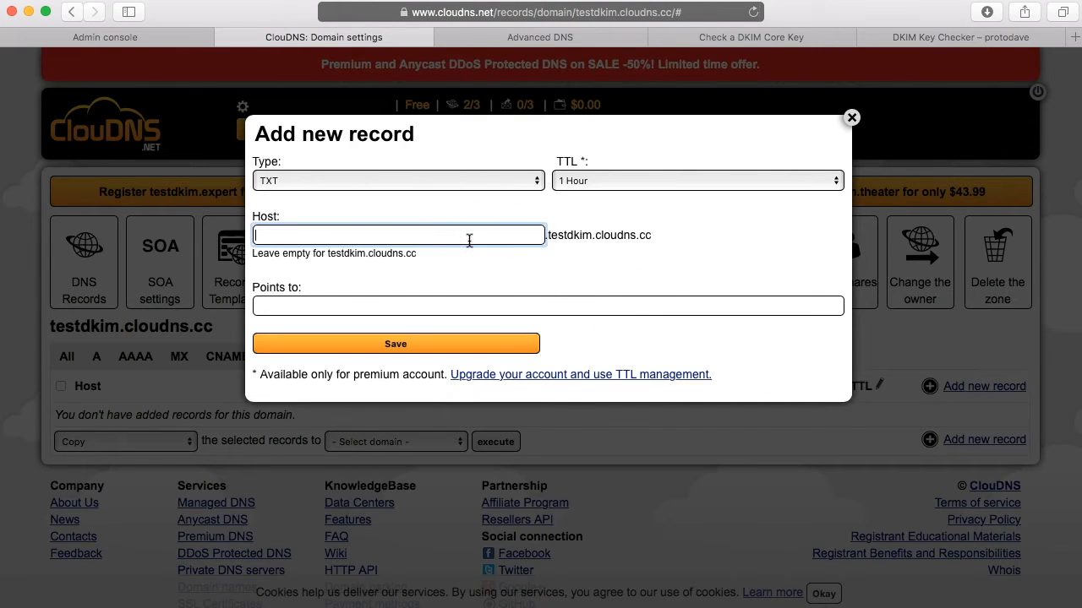
pyautogui.click(495, 262)
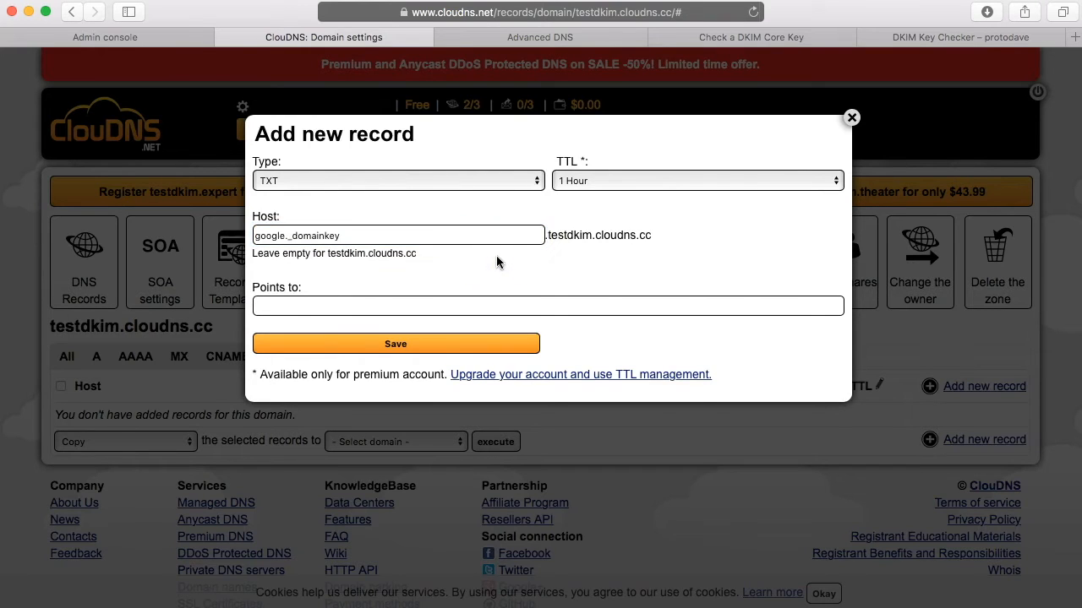
# Step: Copy the DKIM TXT record value from the Admin console into the ClouDNS record's Points to field and save it
pyautogui.click(162, 38)
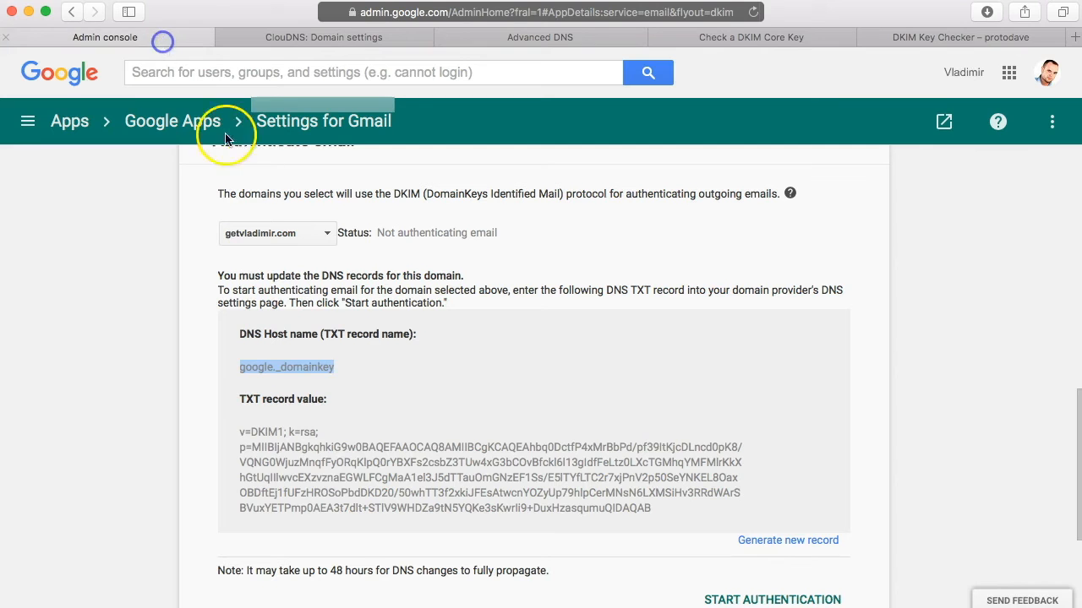
pyautogui.moveTo(238, 432); pyautogui.dragTo(680, 515)
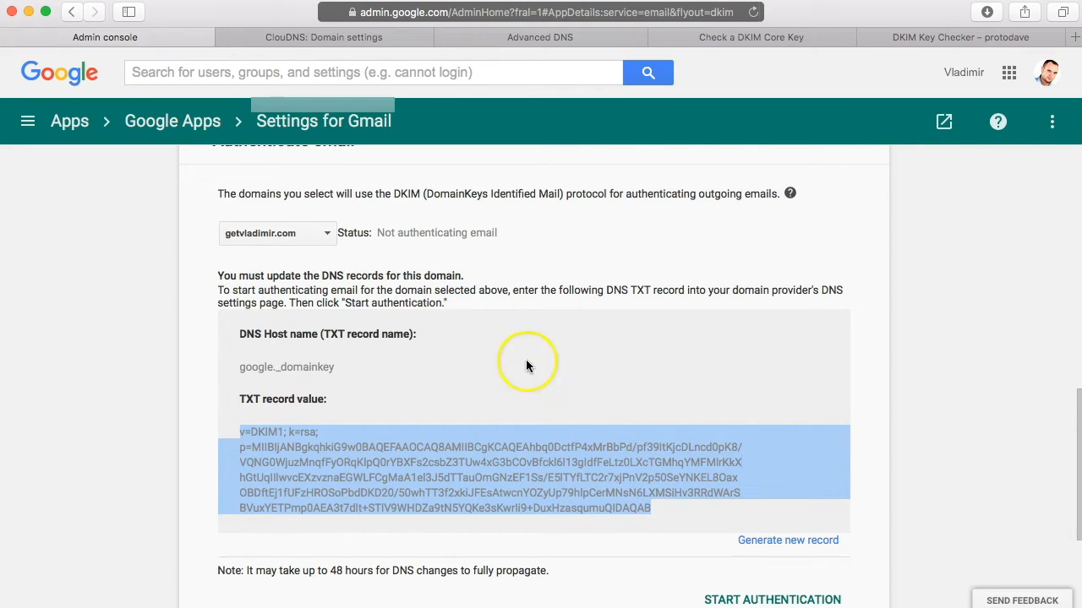
pyautogui.click(329, 38)
pyautogui.click(431, 303)
pyautogui.press('super+v')
pyautogui.click(418, 343)
pyautogui.click(445, 321)
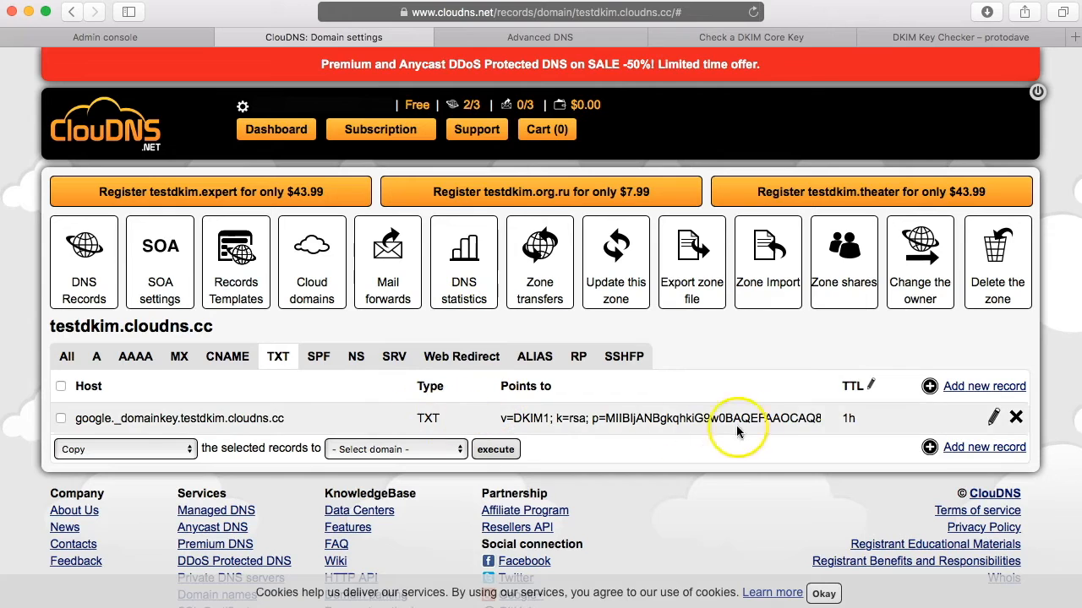
# Step: Switch to Namecheap and open the Advanced DNS settings of getvladimir.com
pyautogui.click(522, 39)
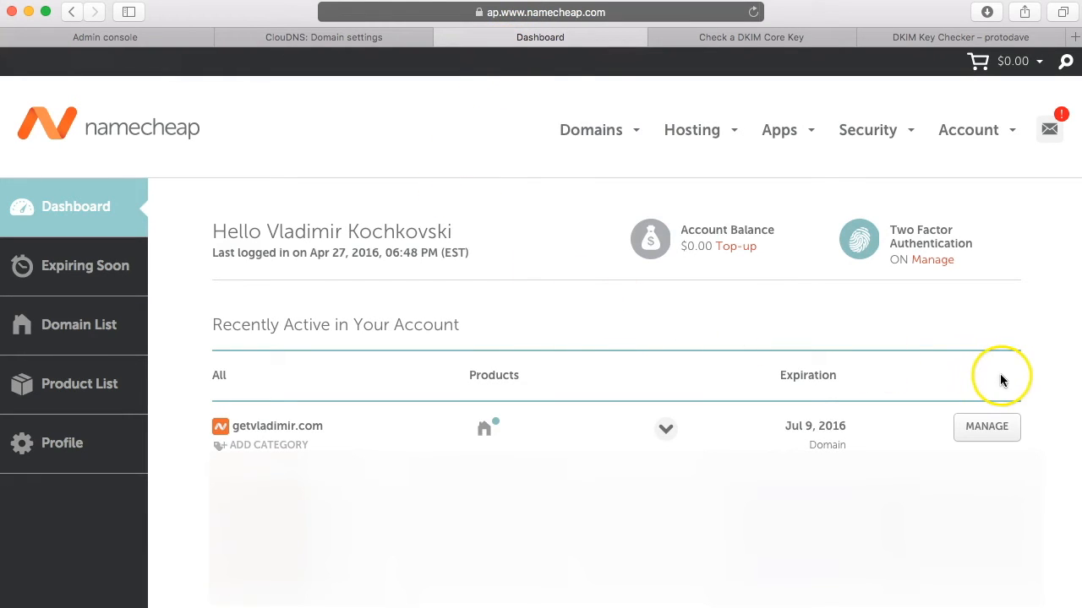
pyautogui.click(989, 426)
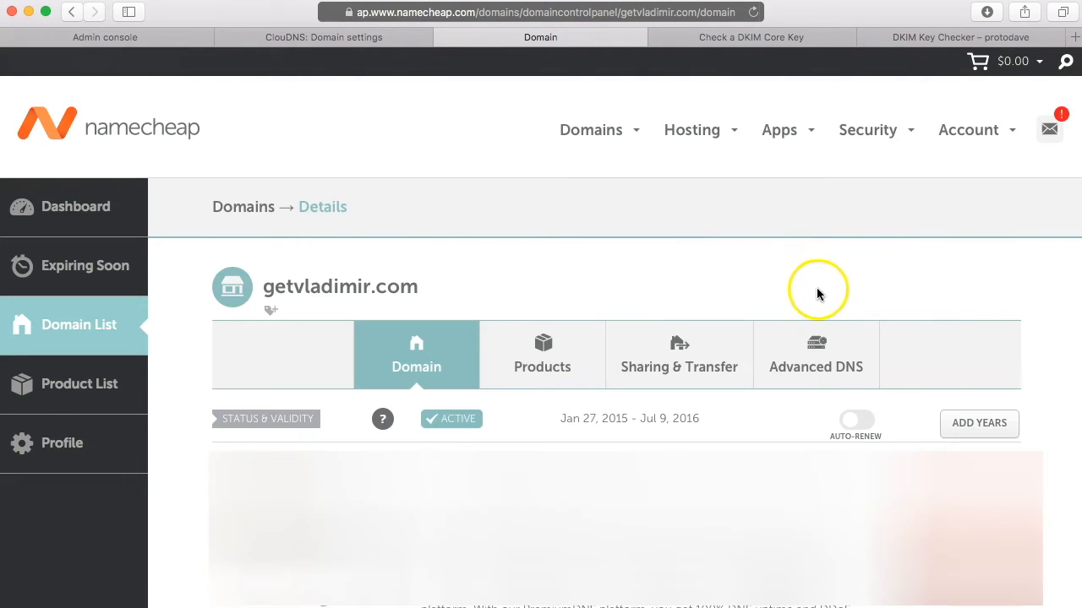
pyautogui.click(815, 354)
# Step: Add a new host record to getvladimir.com and set its type to CNAME Record
pyautogui.scroll(-3, 807, 352)
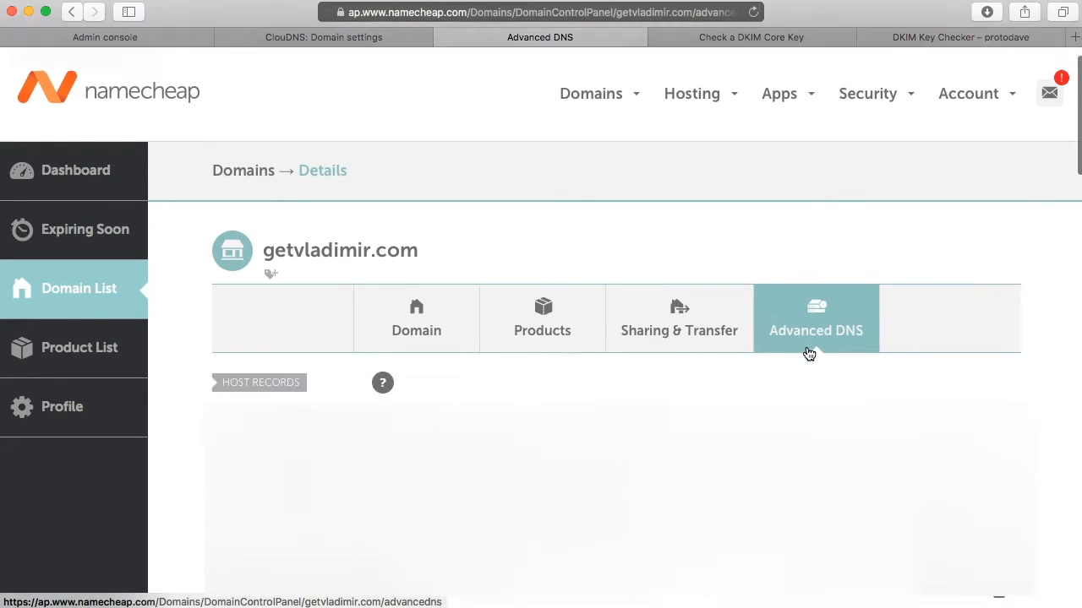
pyautogui.scroll(-3, 805, 353)
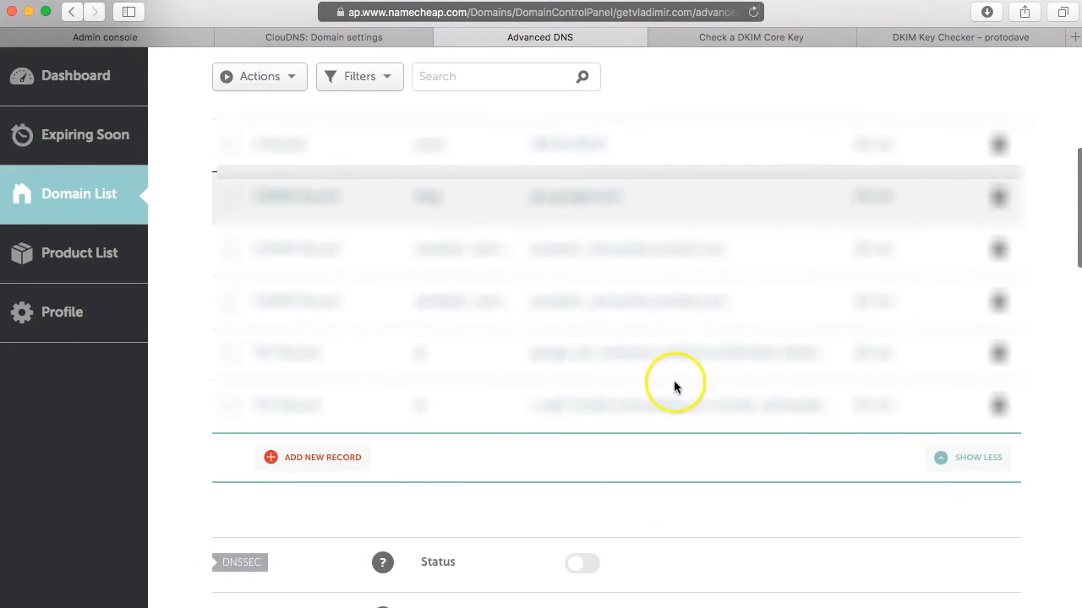
pyautogui.click(308, 463)
pyautogui.scroll(-1, 316, 414)
pyautogui.scroll(-3, 316, 413)
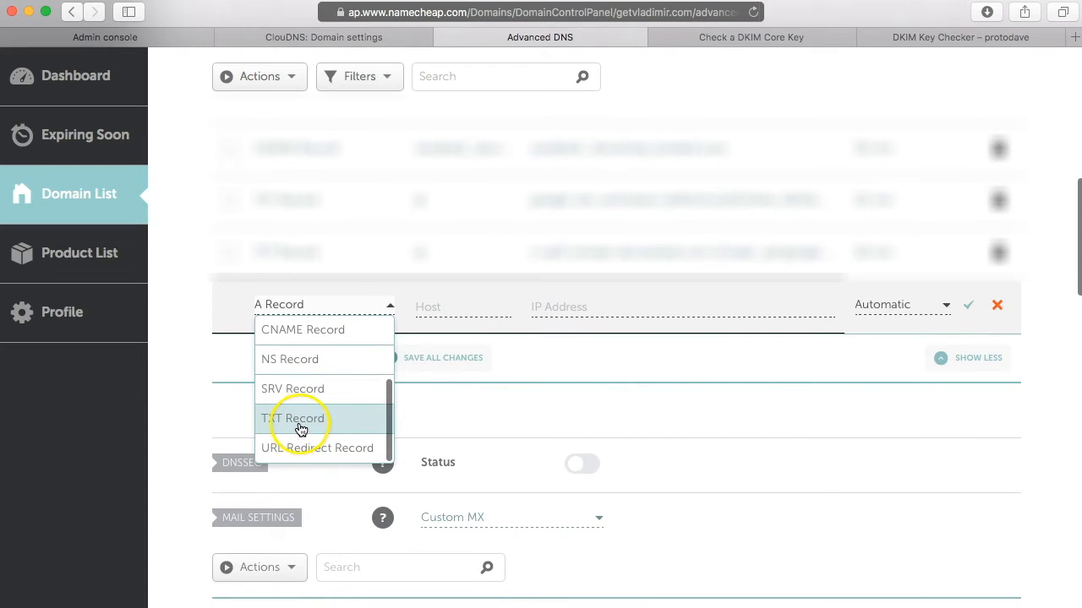
pyautogui.scroll(2, 300, 417)
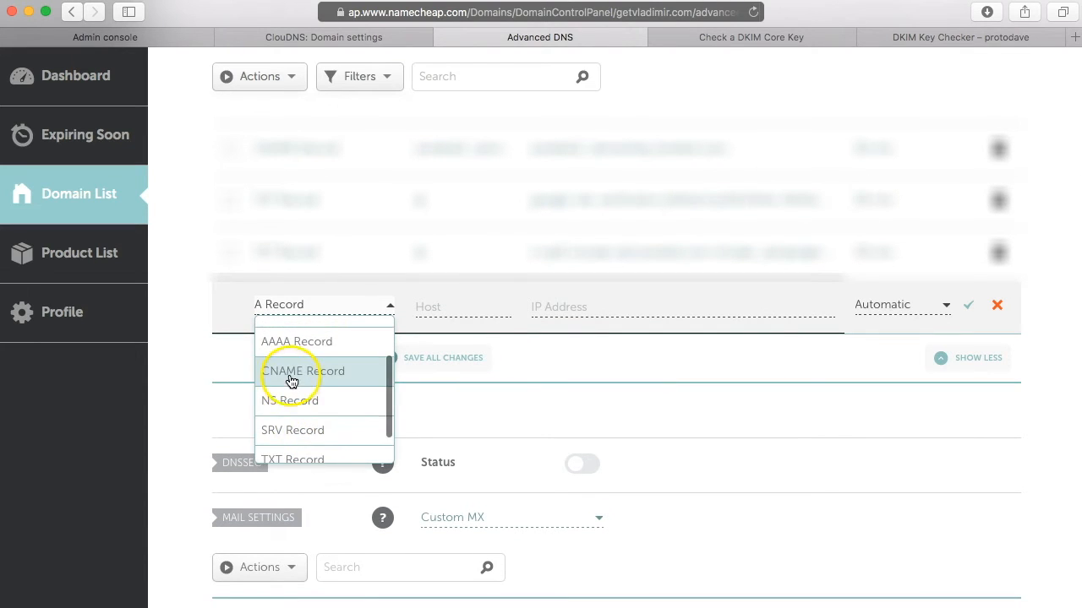
pyautogui.click(292, 380)
# Step: Fill the new CNAME record's host with google._domainkey, copied from the DNS host name in the Admin console
pyautogui.click(442, 308)
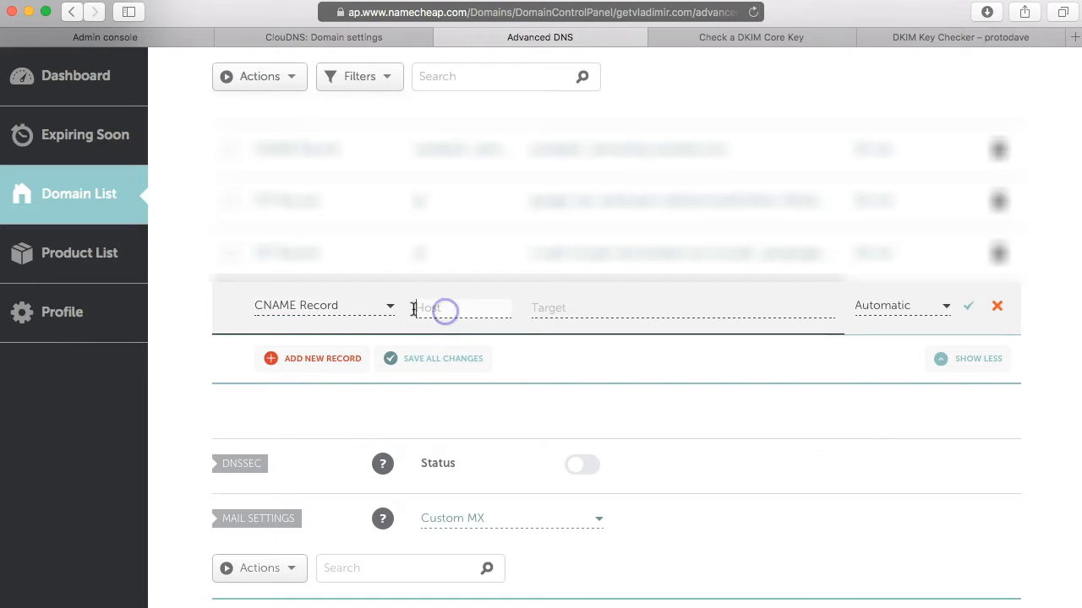
pyautogui.click(138, 38)
pyautogui.tripleClick(282, 353)
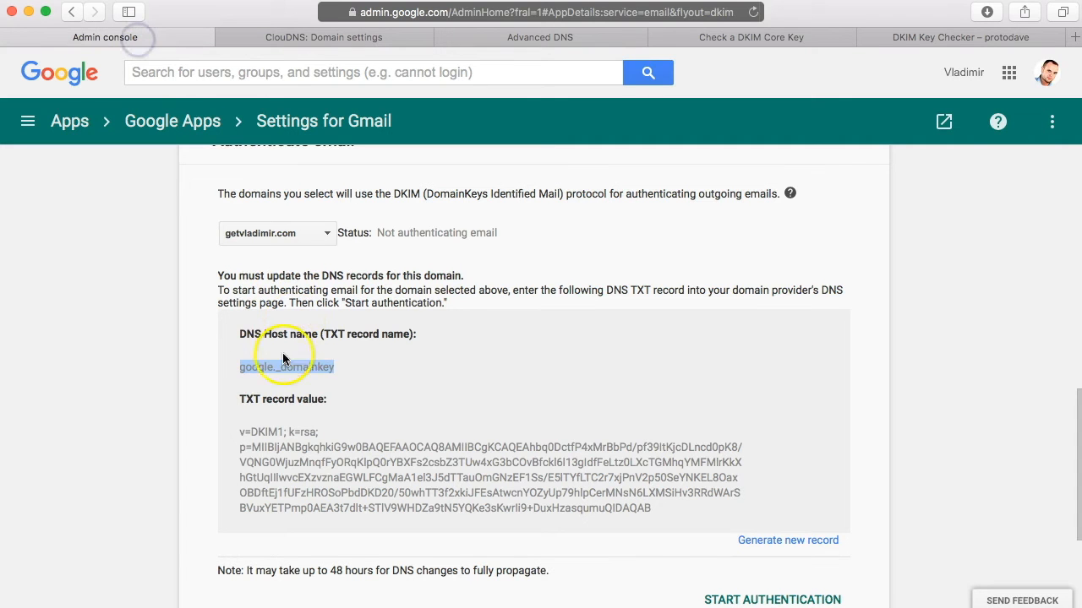
pyautogui.click(283, 355)
pyautogui.moveTo(245, 365); pyautogui.dragTo(336, 367)
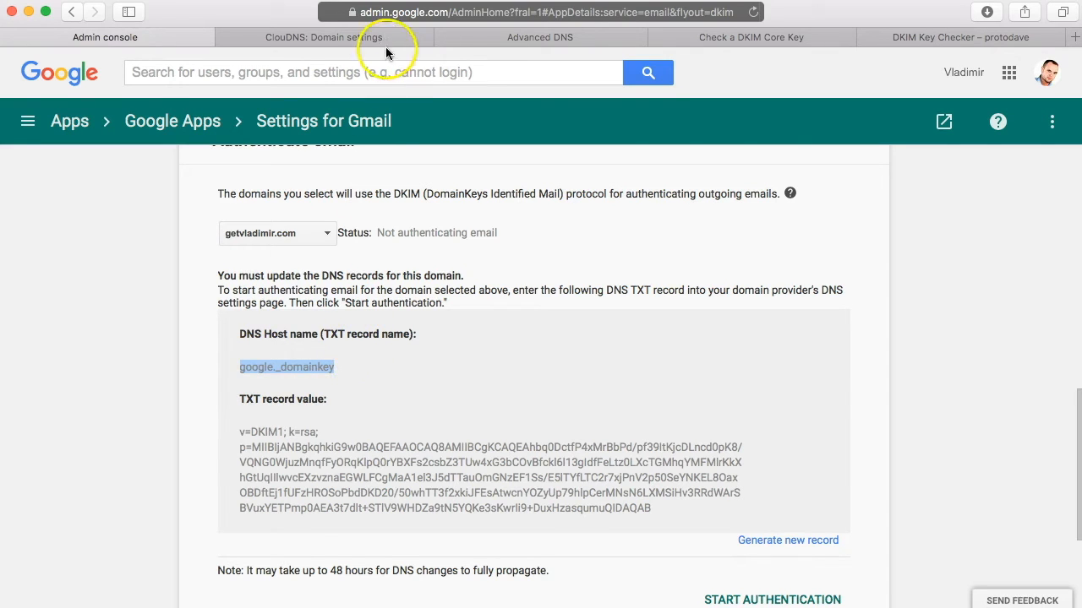
pyautogui.click(518, 39)
pyautogui.click(455, 309)
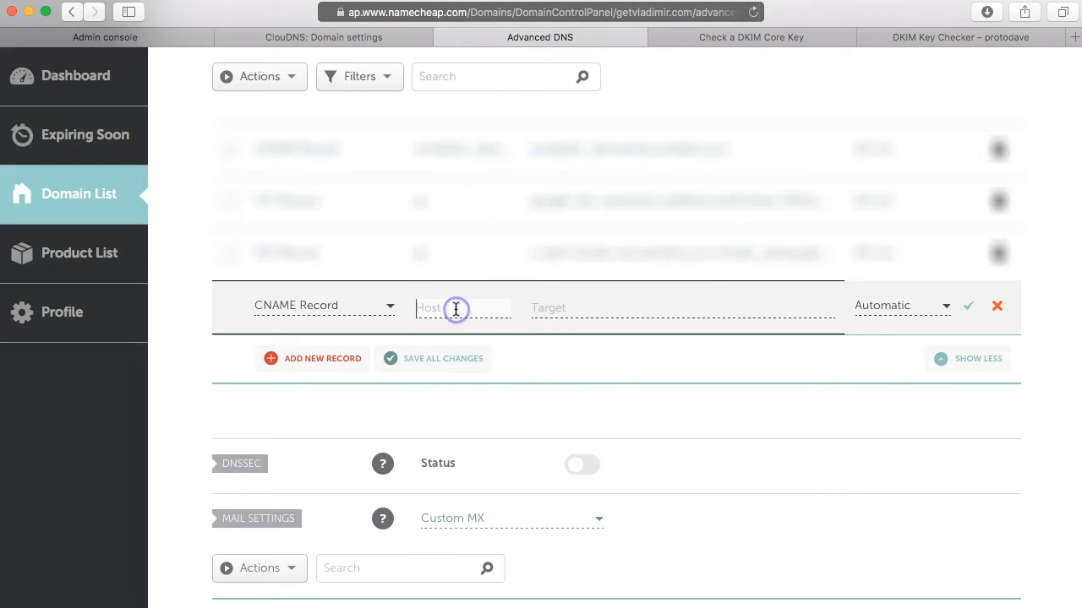
pyautogui.click(547, 310)
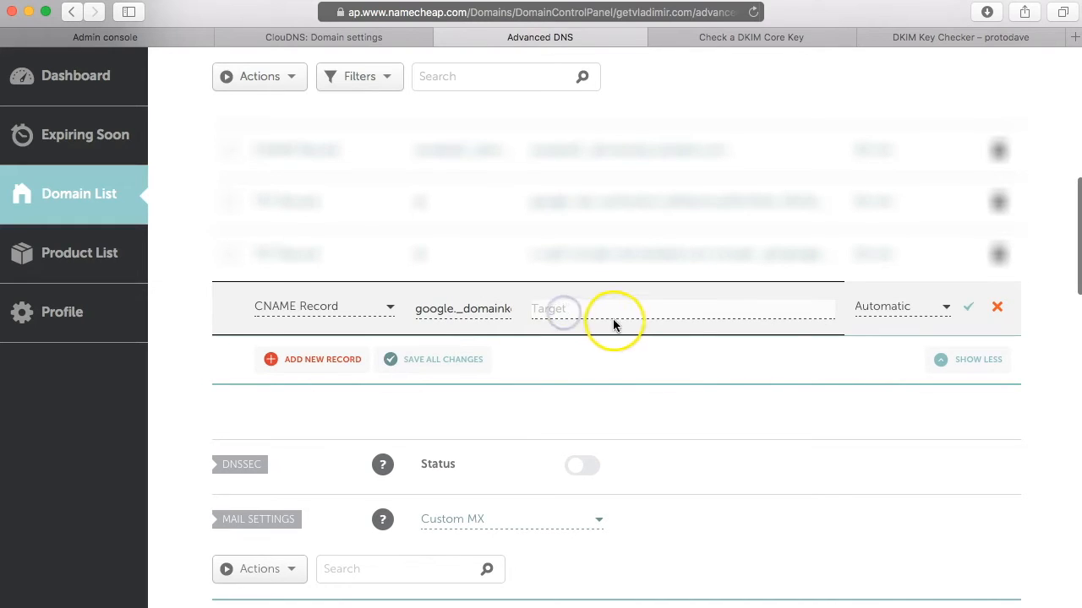
# Step: Copy the TXT record's host google._domainkey.testdkim.cloudns.cc from ClouDNS into the target of the new CNAME record in Namecheap
pyautogui.click(326, 49)
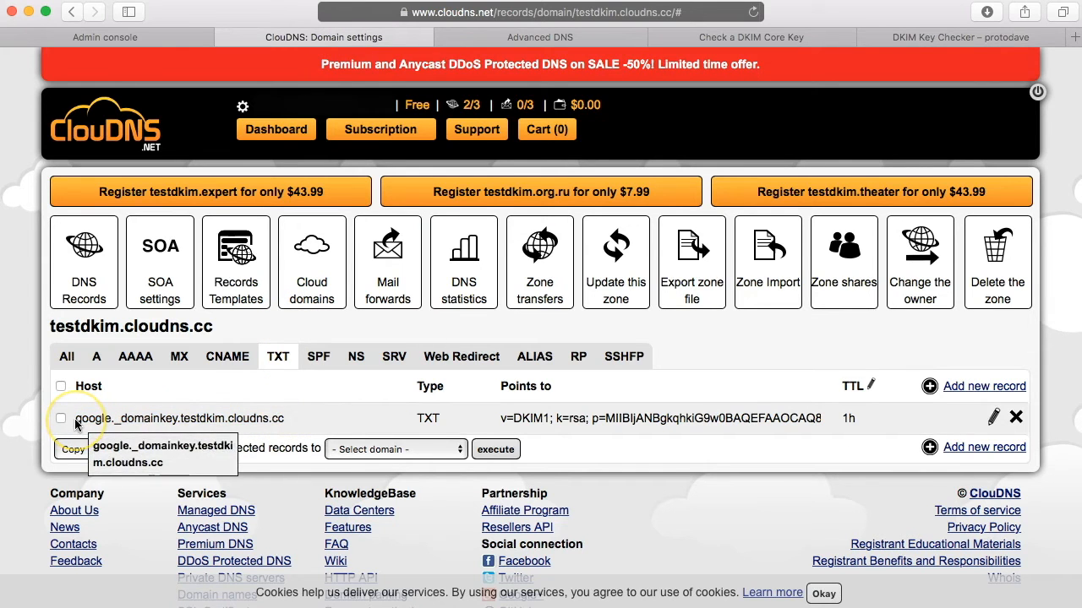
pyautogui.moveTo(75, 420); pyautogui.dragTo(287, 420)
pyautogui.press('super+c')
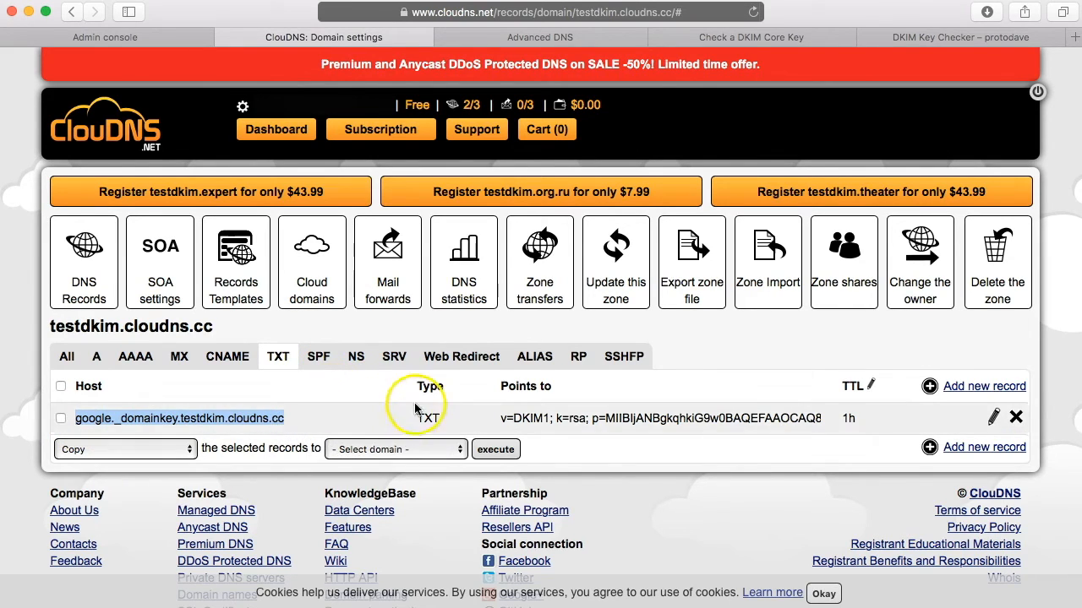
pyautogui.click(515, 34)
pyautogui.click(592, 315)
pyautogui.press('super+v')
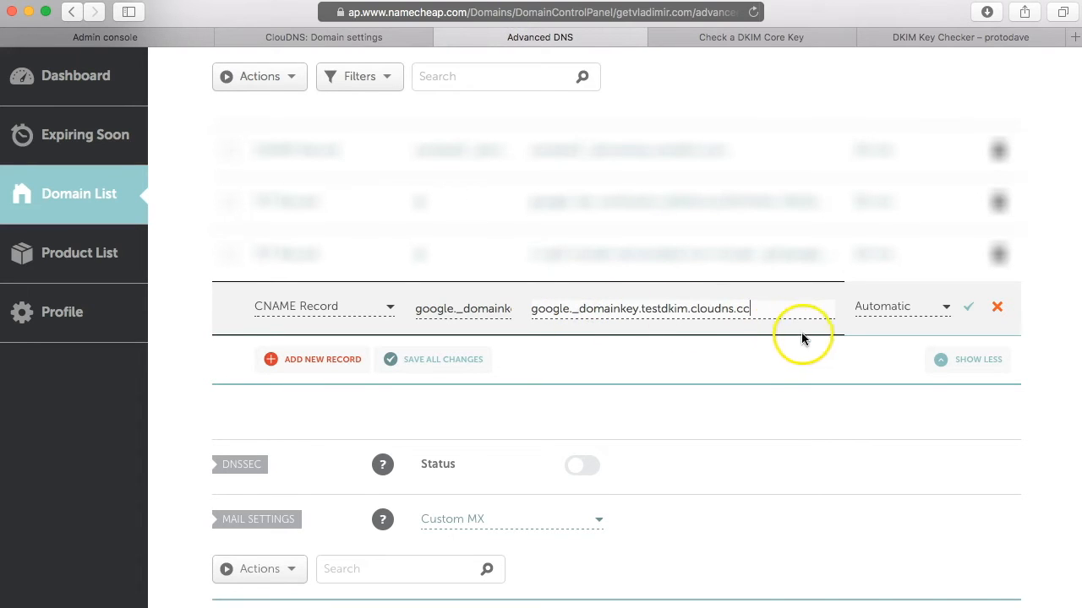
# Step: Keep the new CNAME record's TTL at Automatic and save the record
pyautogui.click(866, 343)
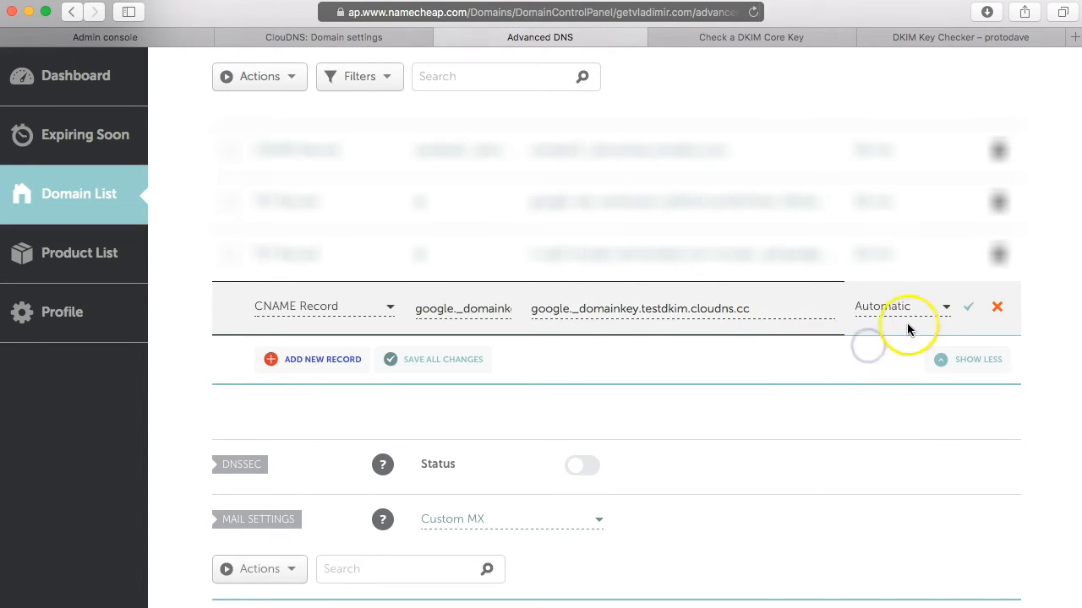
pyautogui.click(934, 309)
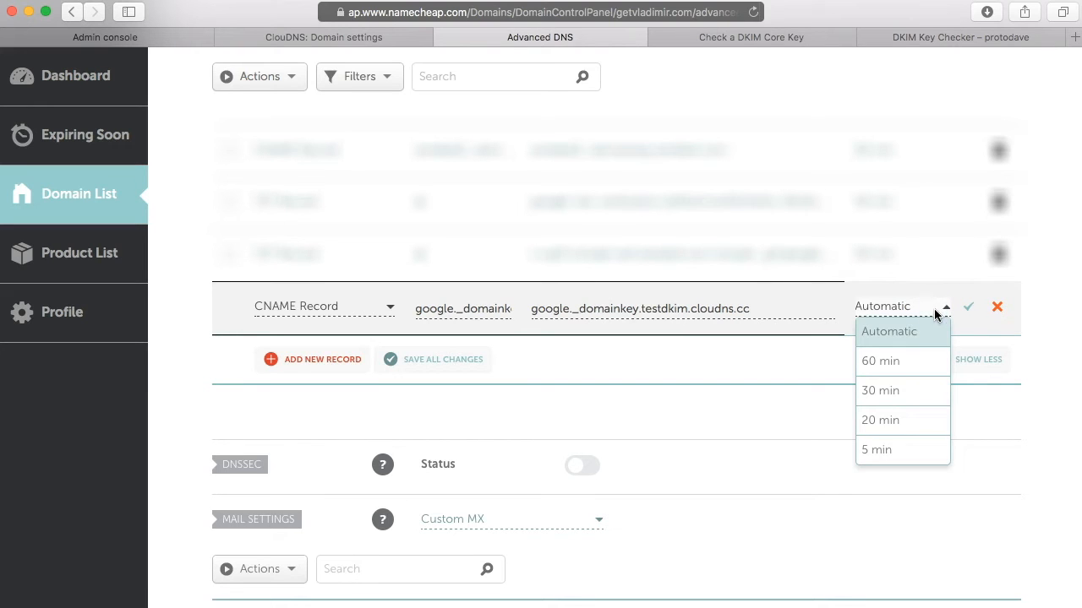
pyautogui.click(937, 308)
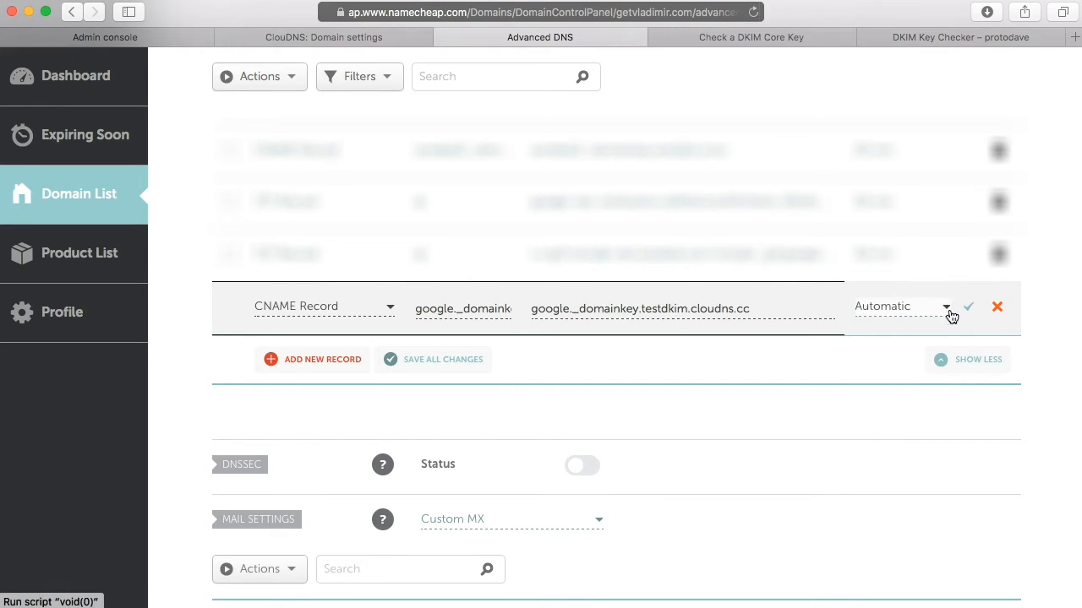
pyautogui.click(970, 309)
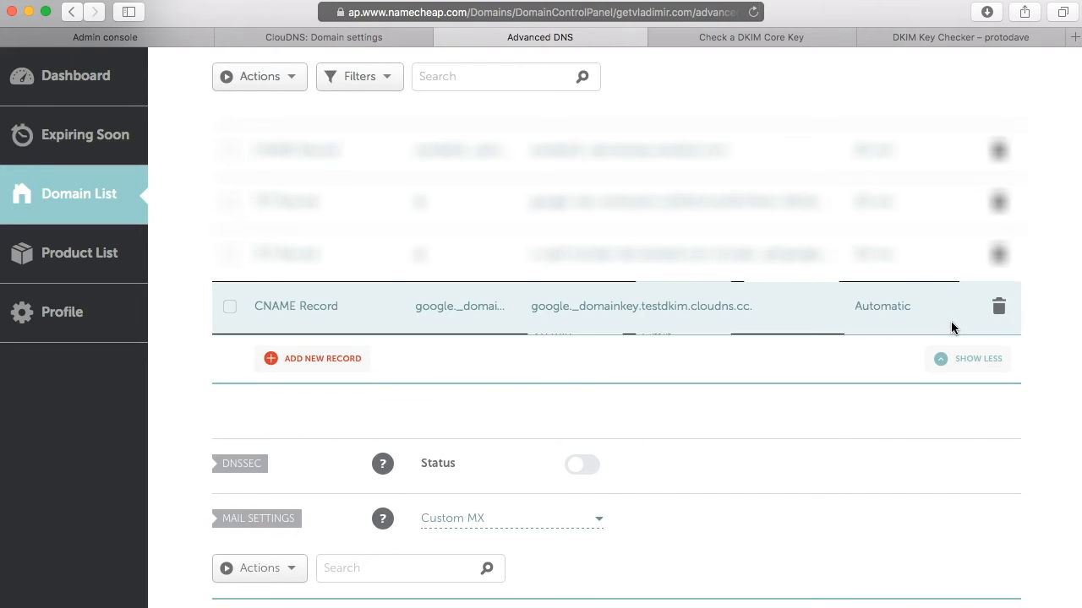
# Step: Switch to the DKIMCore key check page and check the published key for selector google and domain getvladimir.com
pyautogui.click(774, 37)
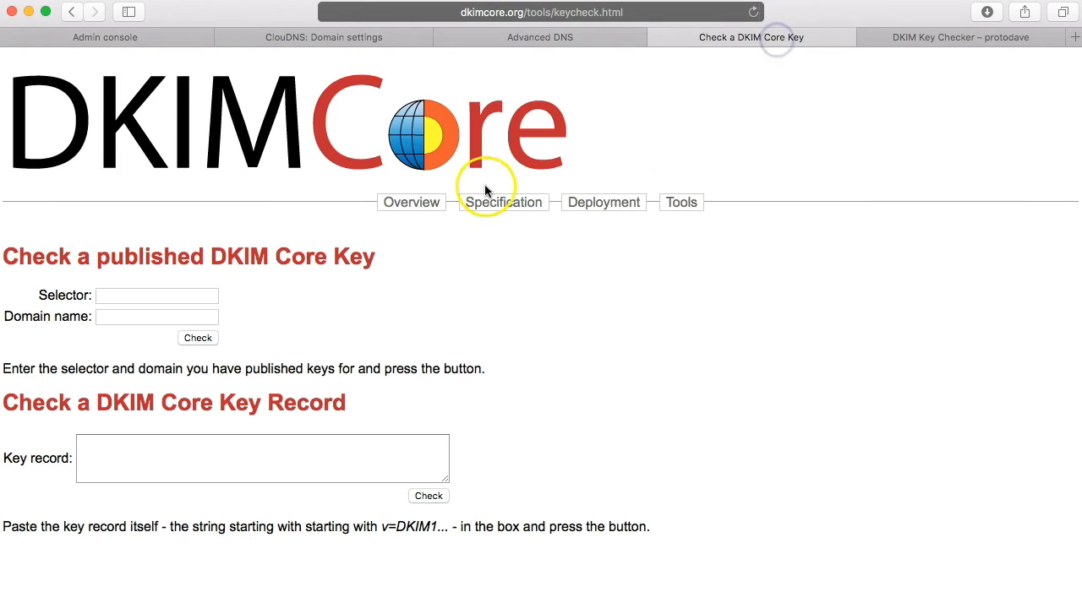
pyautogui.click(169, 292)
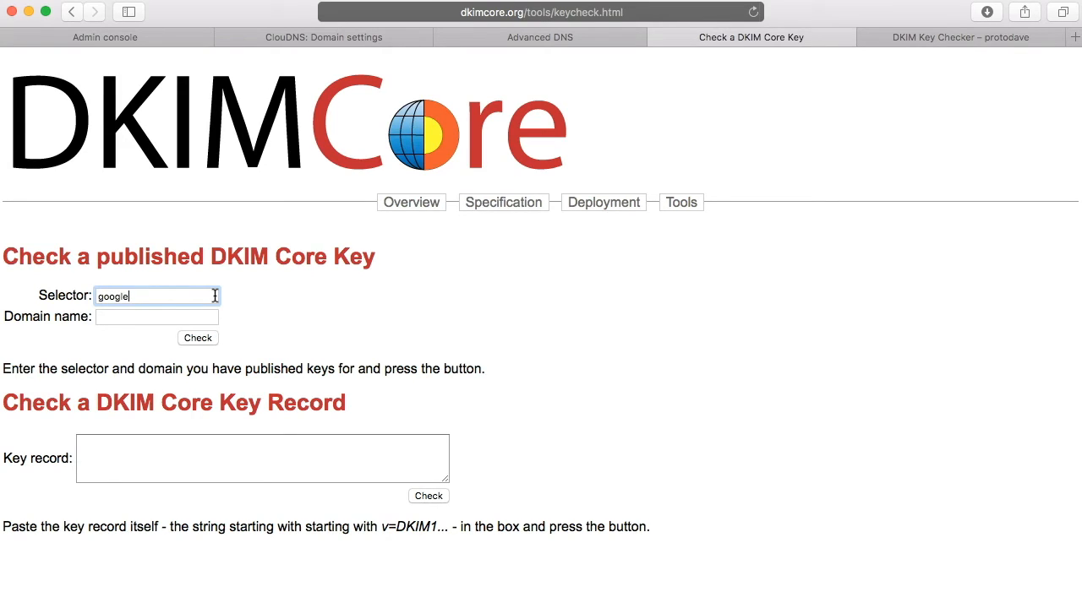
pyautogui.click(125, 317)
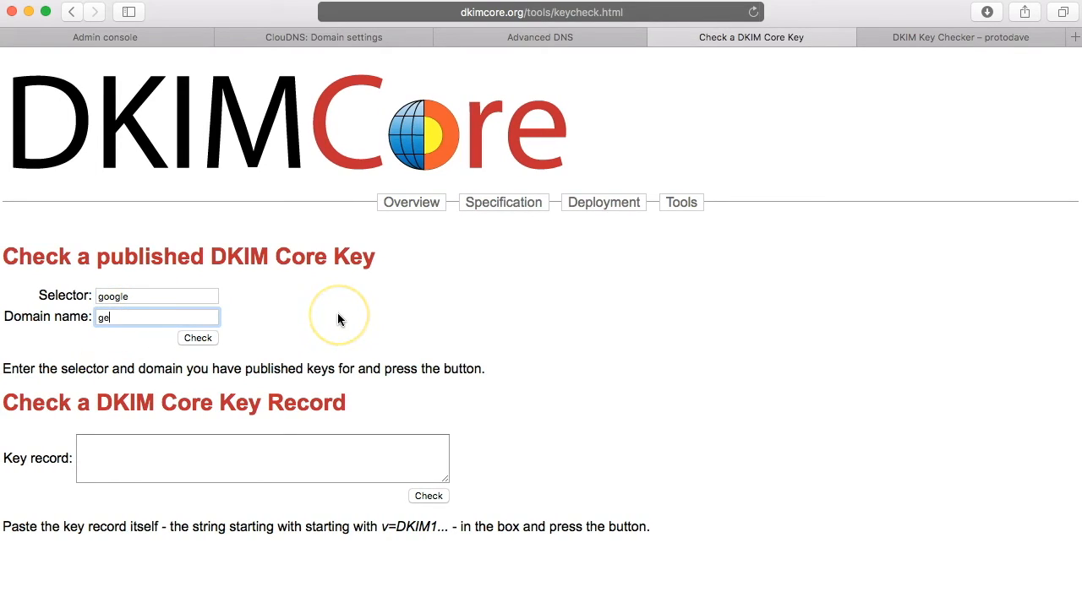
pyautogui.write('.com')
pyautogui.press('Return')
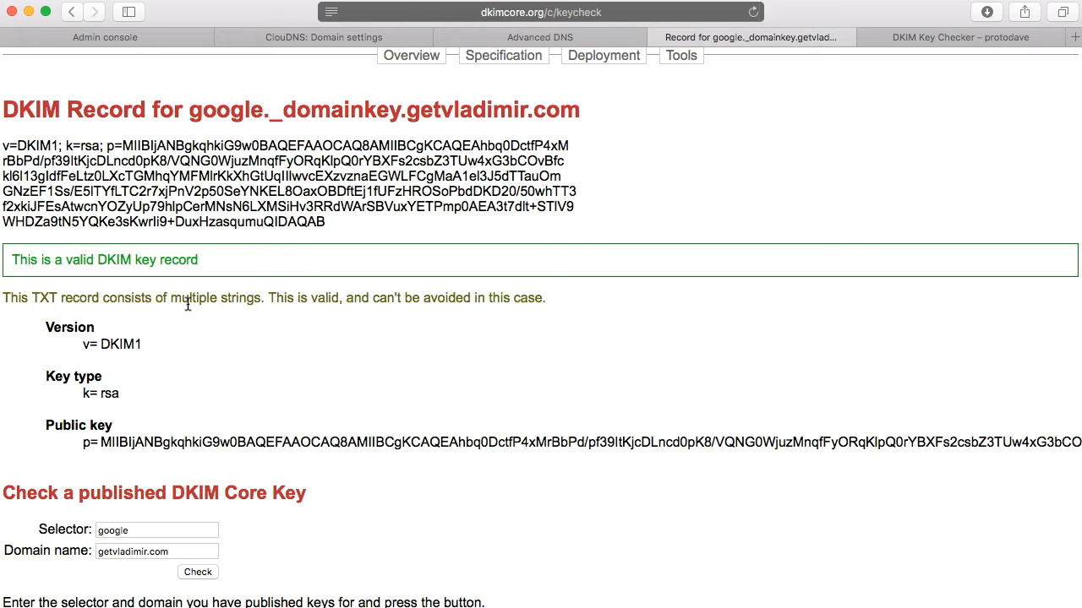
# Step: Switch to protodave's DKIM Key Checker, check selector google for domain getvladimir.com, and review the key details
pyautogui.click(947, 39)
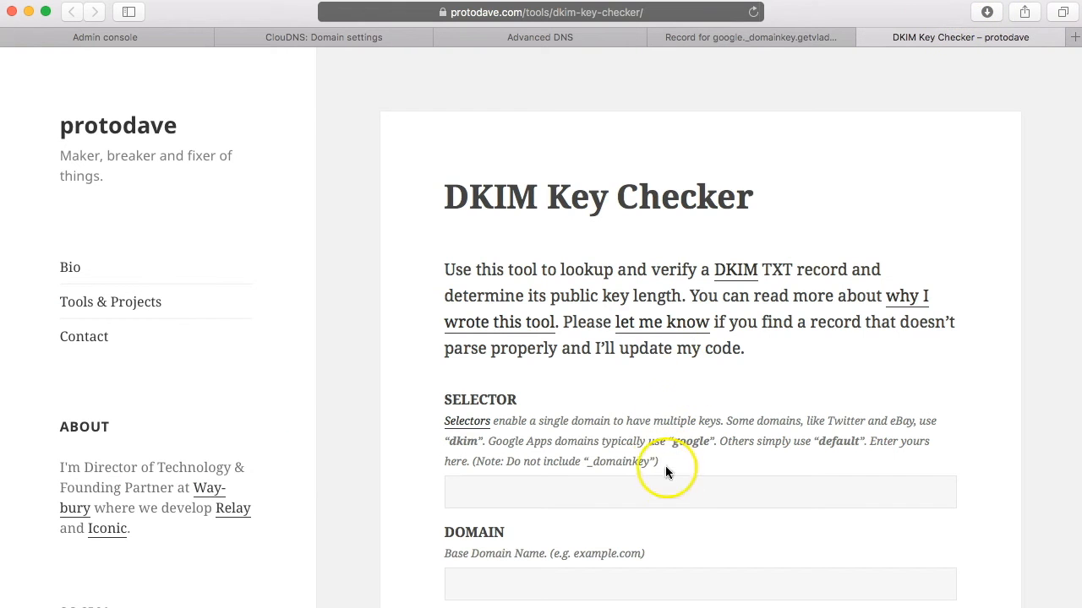
pyautogui.click(674, 486)
pyautogui.write('google')
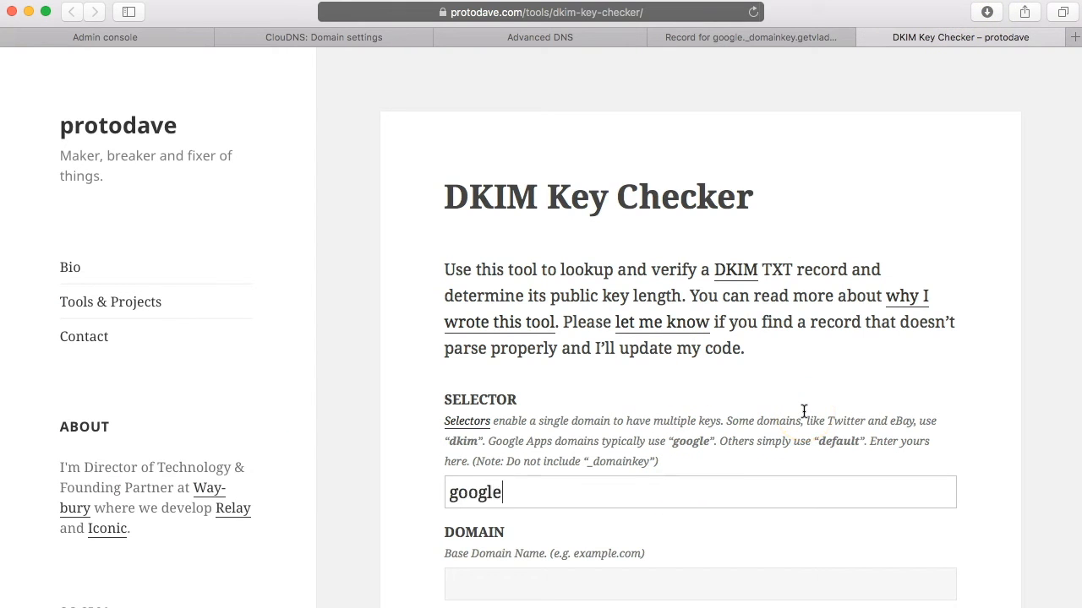
pyautogui.press('Tab')
pyautogui.write('getvladimir.com')
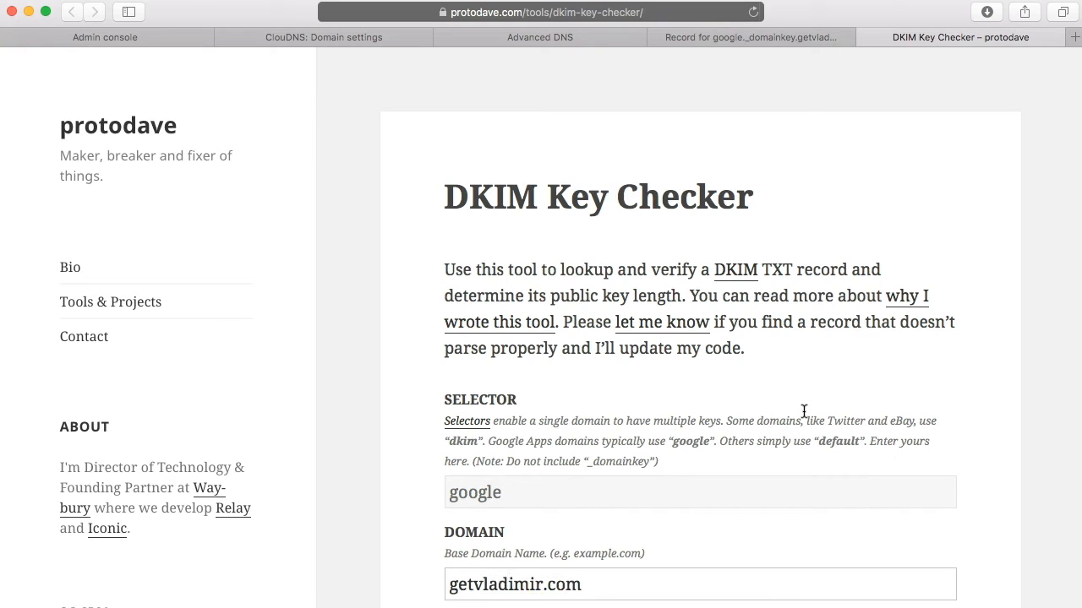
pyautogui.scroll(-5, 656, 462)
pyautogui.click(667, 404)
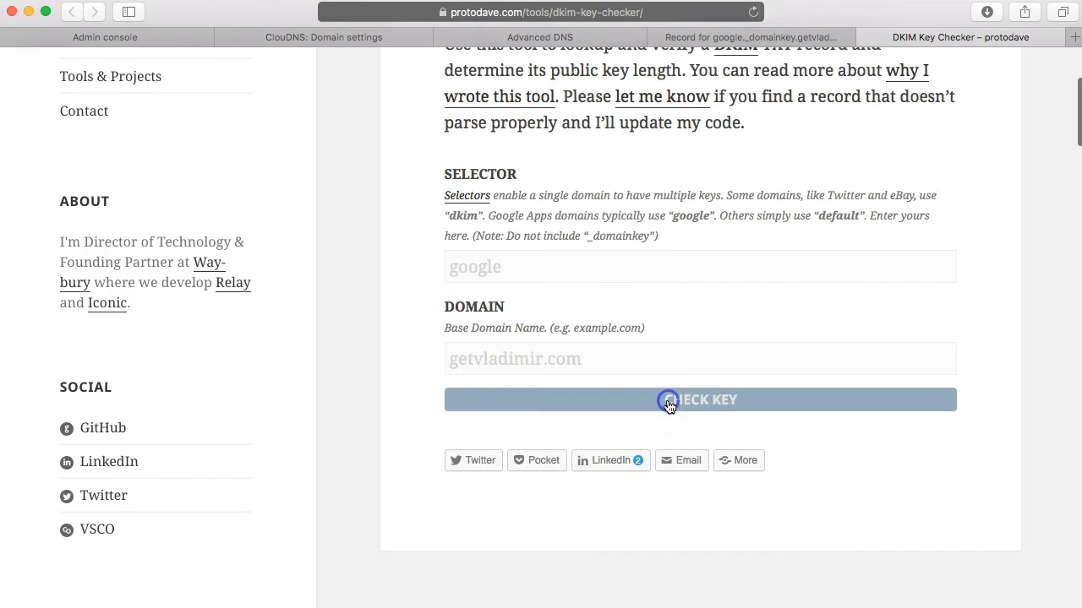
pyautogui.scroll(-4, 716, 397)
pyautogui.scroll(-4, 715, 397)
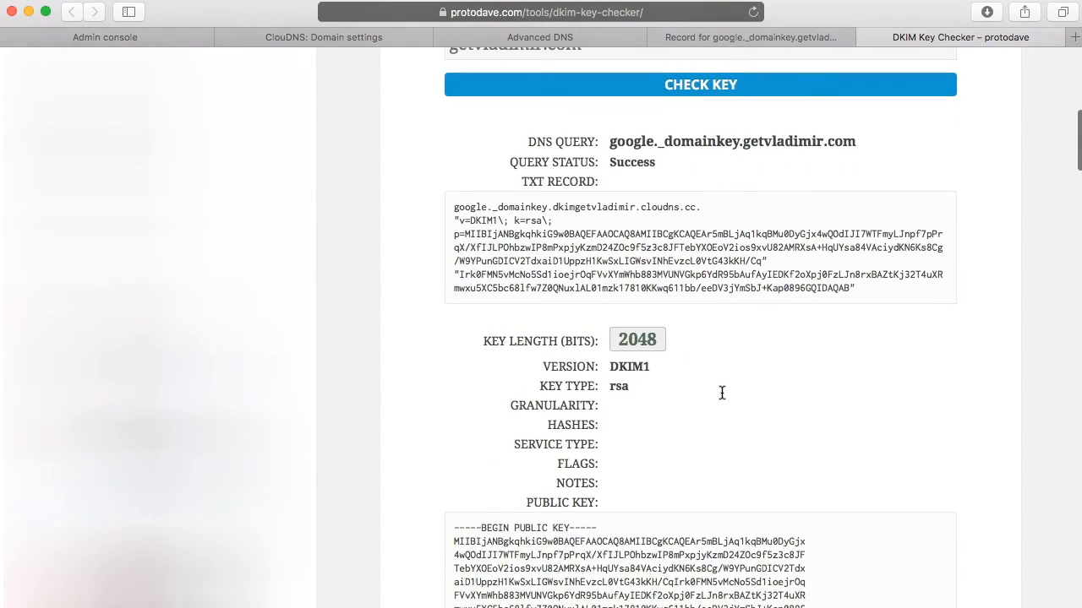
pyautogui.scroll(-3, 722, 393)
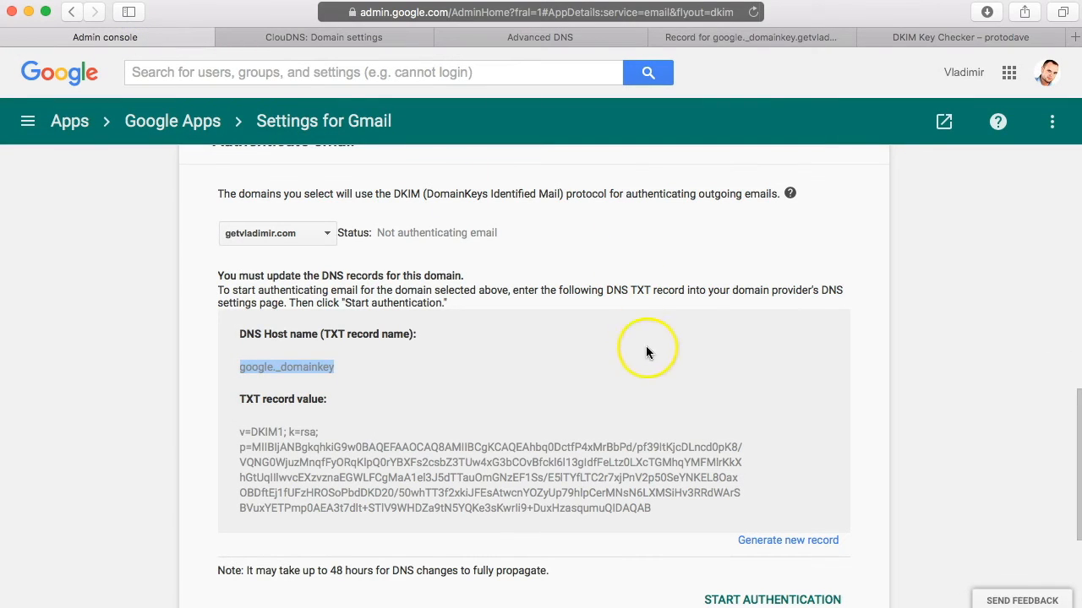
# Step: Start DKIM email authentication for getvladimir.com in the Google Admin console's Gmail settings
pyautogui.click(653, 352)
pyautogui.scroll(-2, 664, 355)
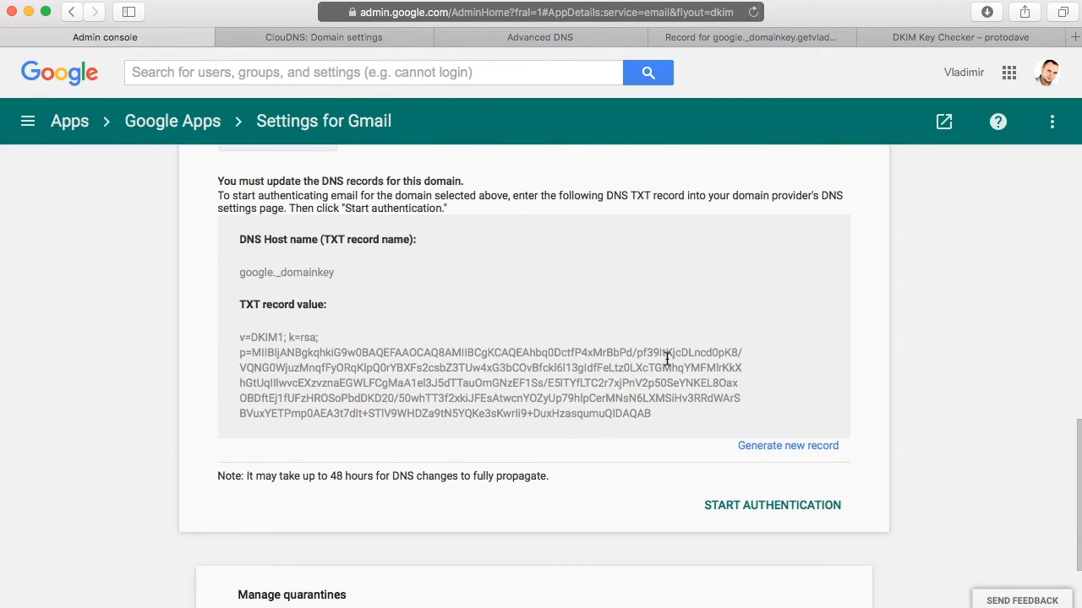
pyautogui.scroll(1, 665, 357)
pyautogui.click(773, 543)
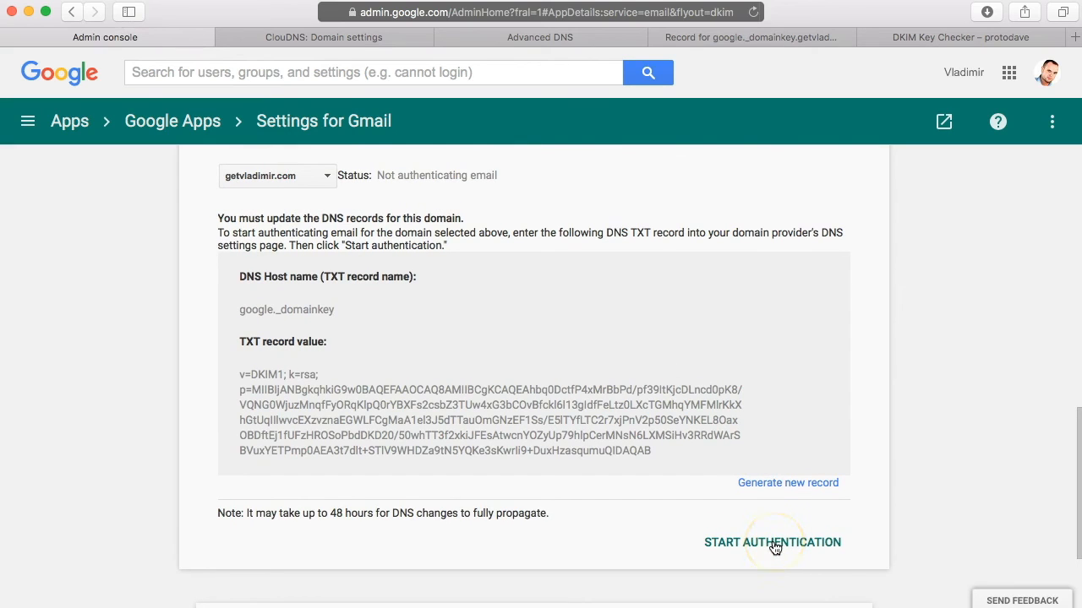
pyautogui.click(758, 547)
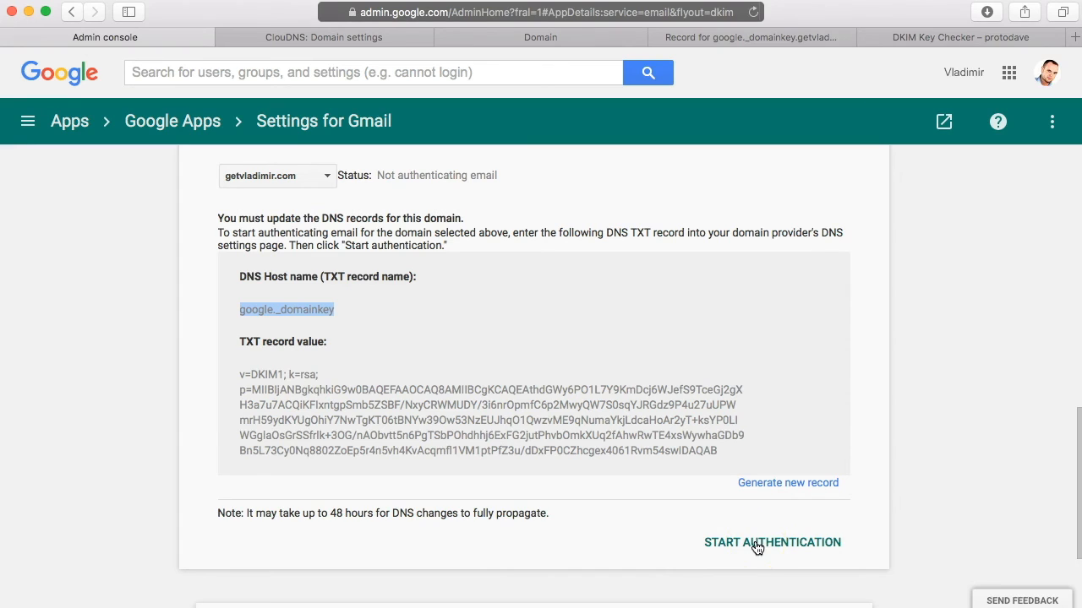
pyautogui.click(876, 477)
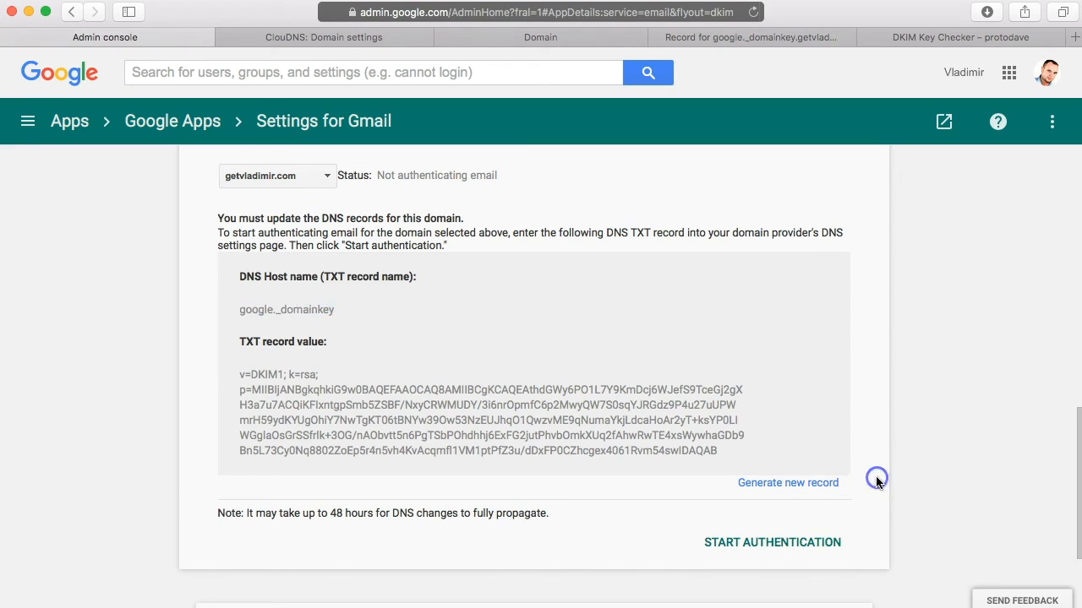
pyautogui.click(805, 549)
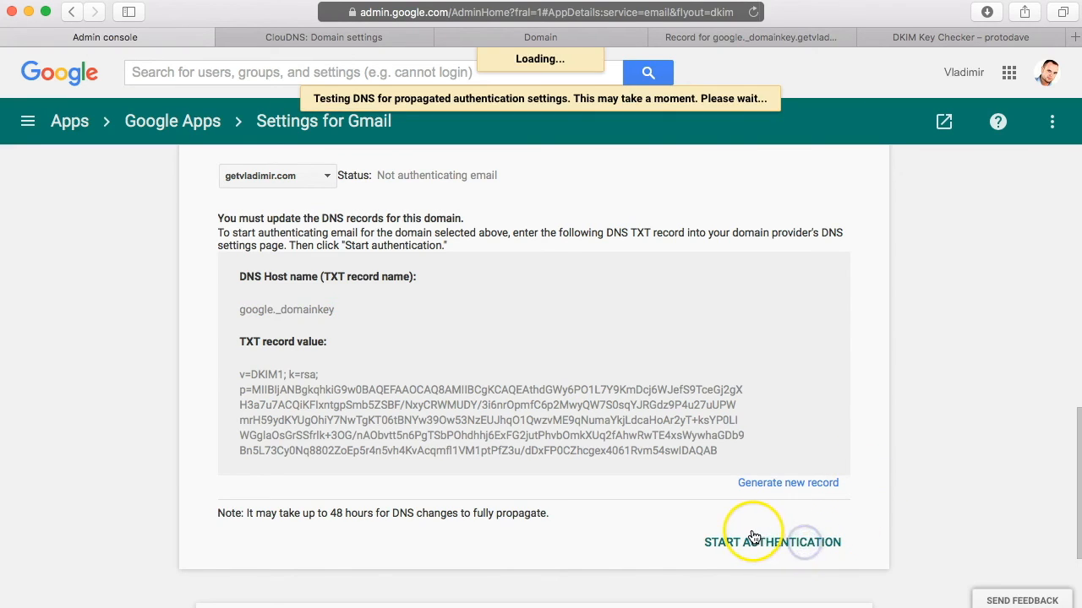